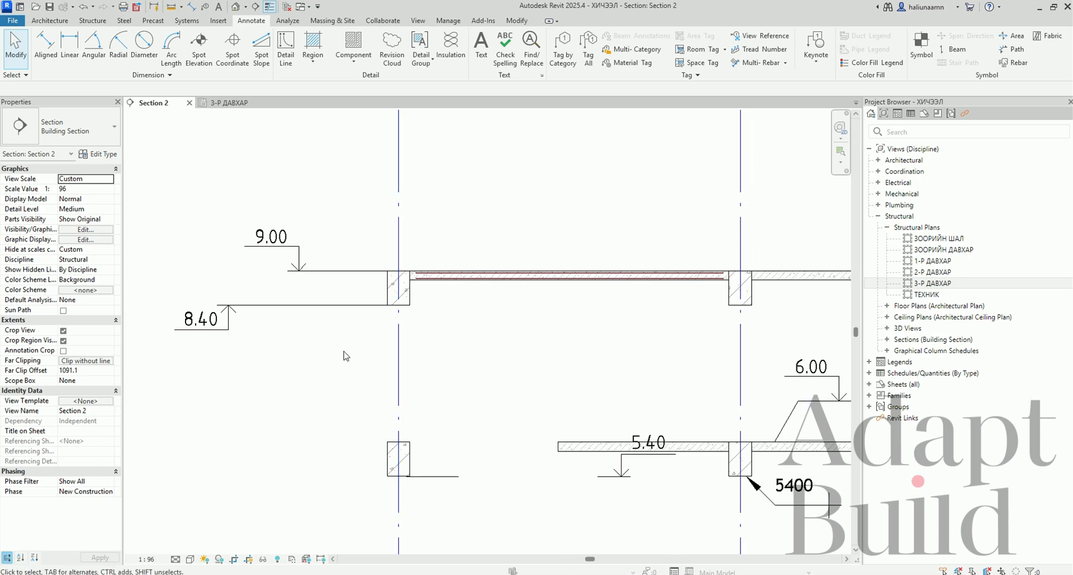
Place an aligned dimension string above the third-floor slab through both grid lines and the left beam's outer face.
key(d)
key(i)
key(Escape)
key(d)
key(i)
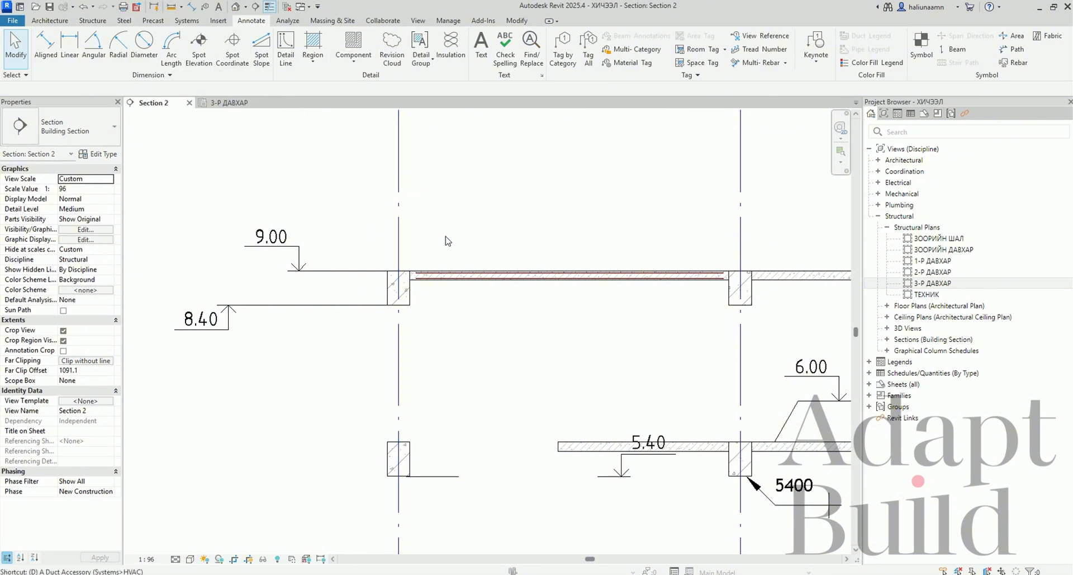
click(399, 241)
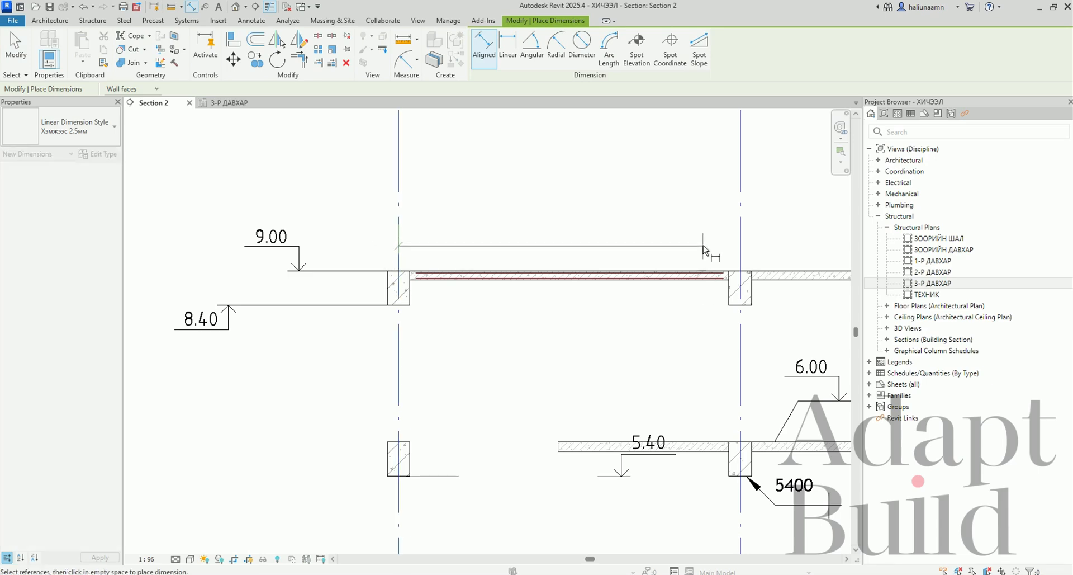
click(741, 246)
scroll(408, 273, up, 4)
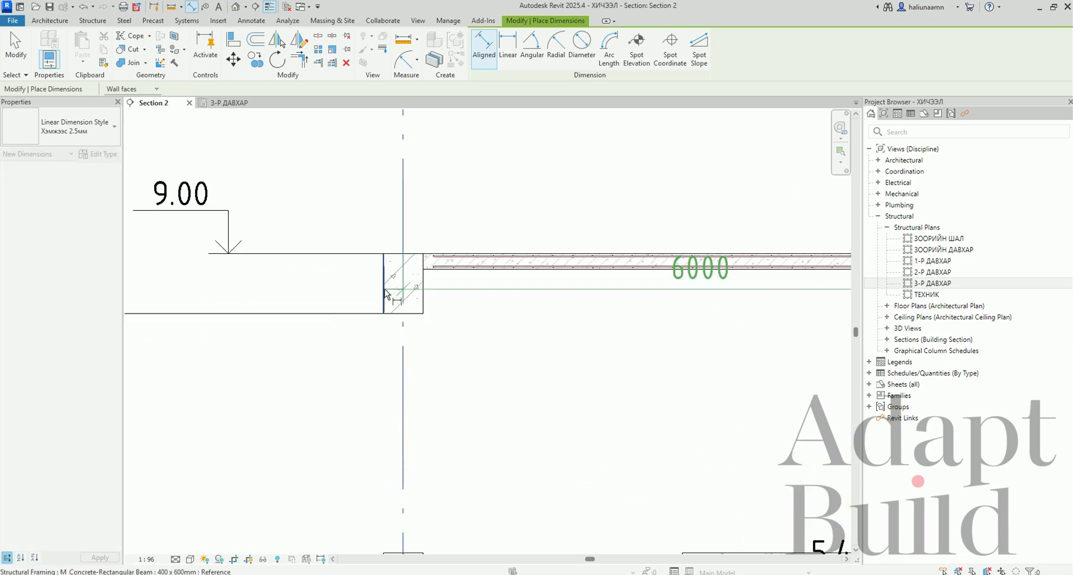
click(387, 285)
scroll(345, 221, down, 5)
click(344, 206)
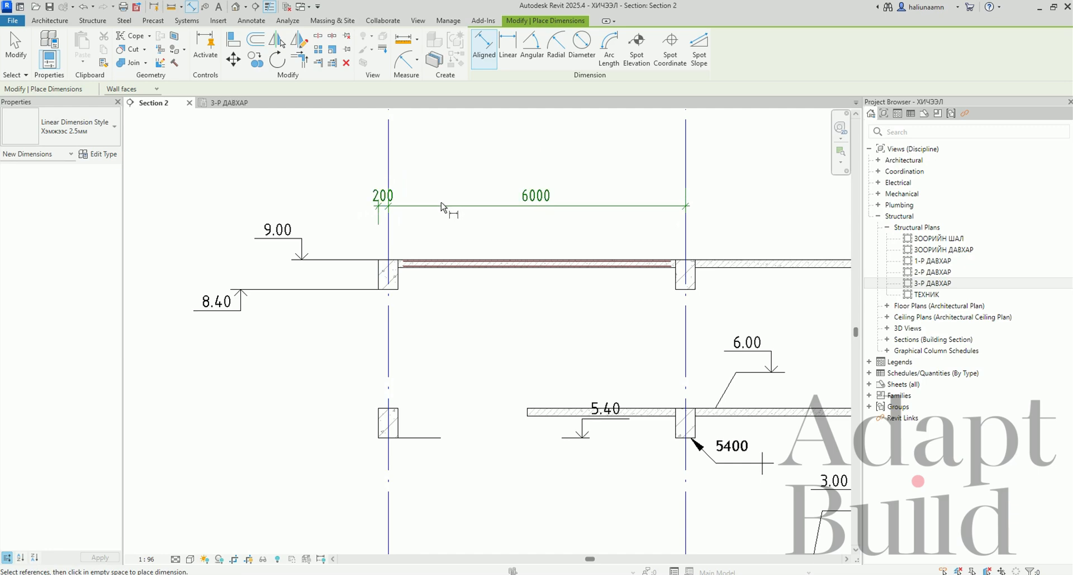
key(Escape)
Review the type parameters of the linear dimension style used by the grid dimension string.
click(432, 206)
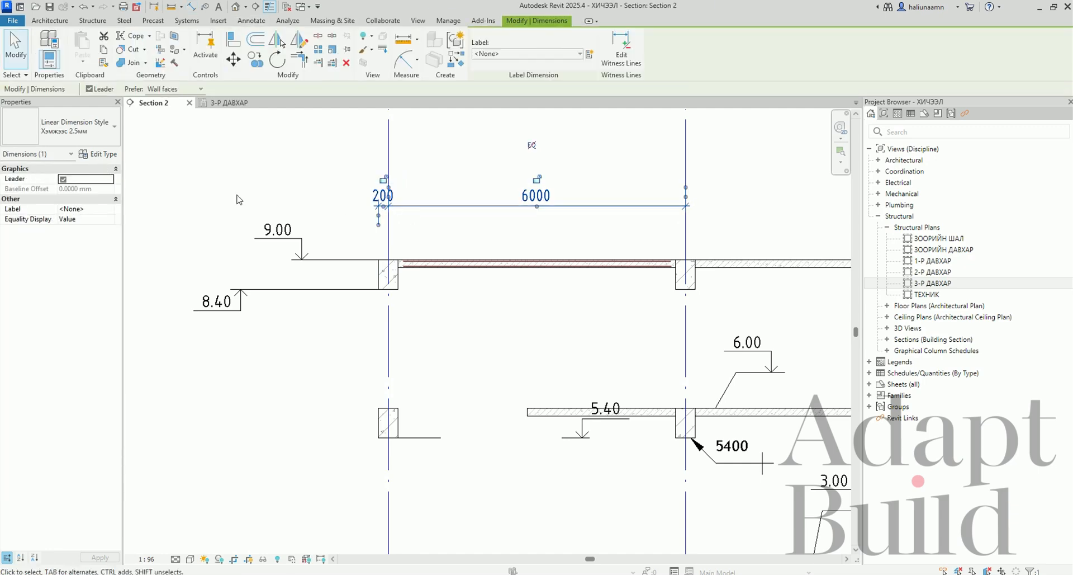
click(99, 154)
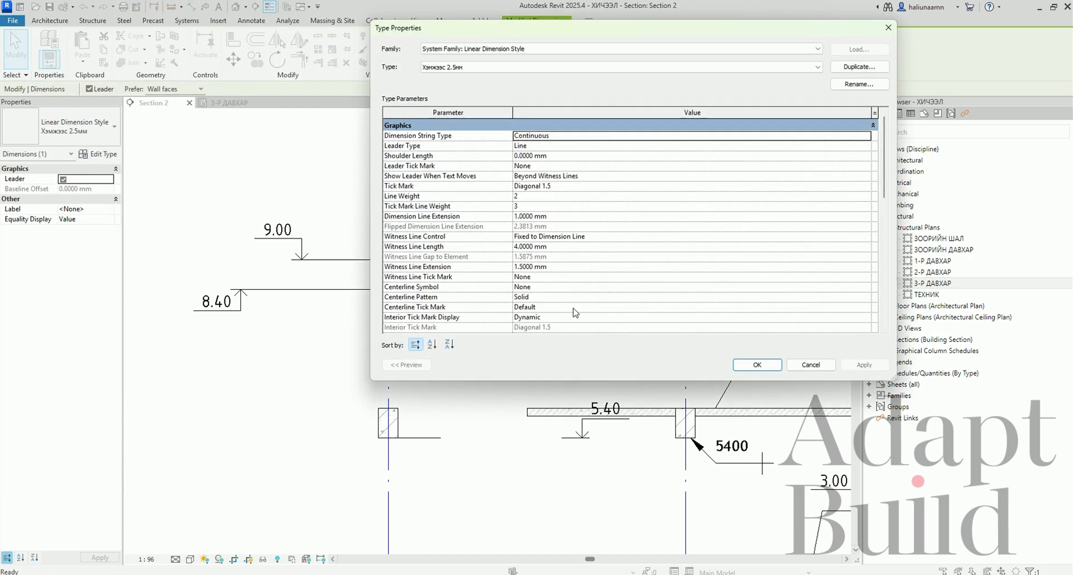
scroll(633, 245, down, 10)
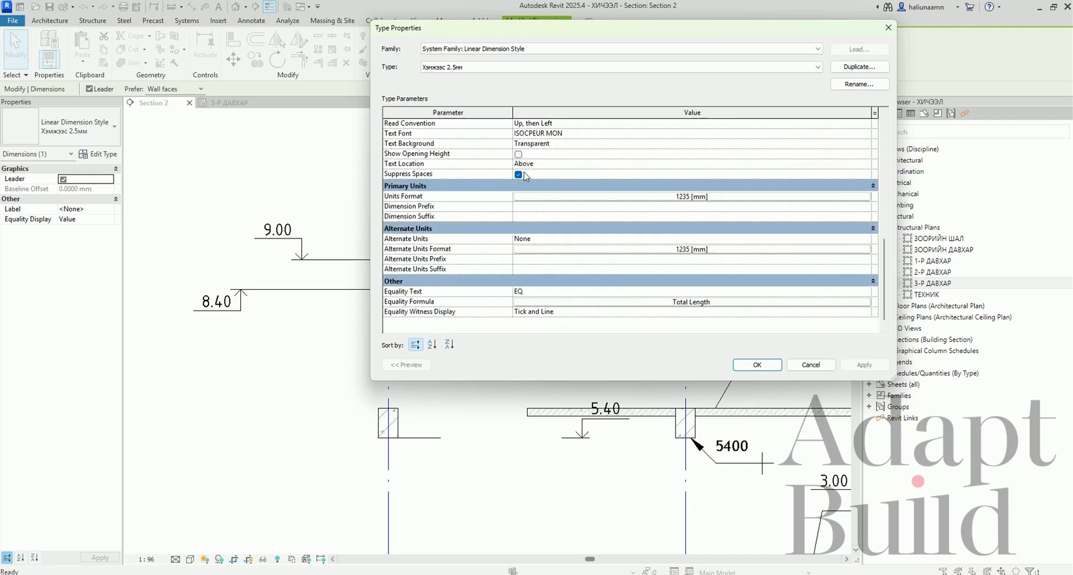
scroll(577, 318, up, 7)
scroll(619, 227, up, 3)
scroll(696, 214, down, 10)
click(758, 365)
click(506, 330)
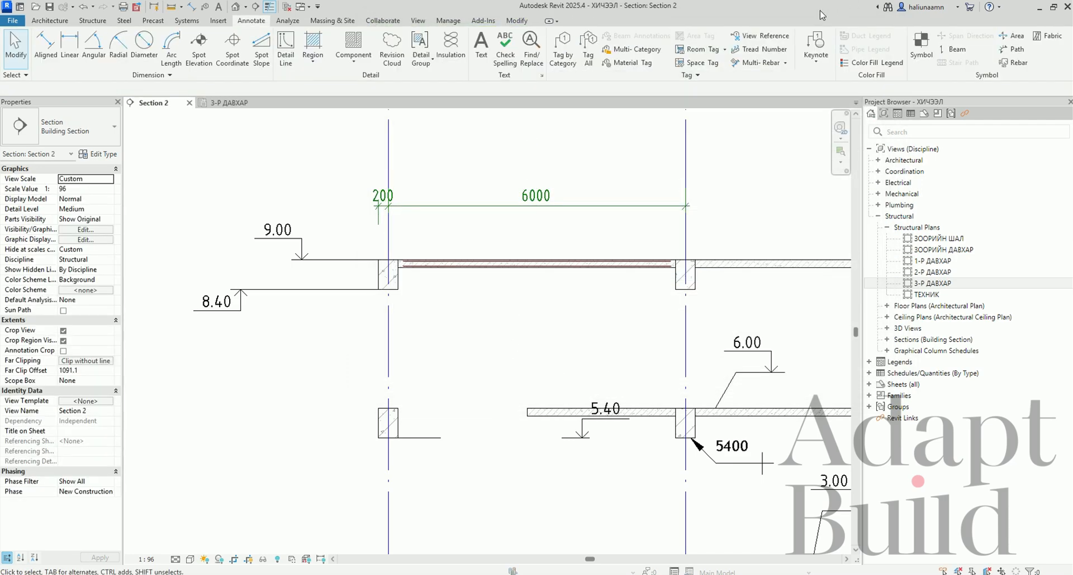
click(757, 63)
scroll(489, 291, up, 3)
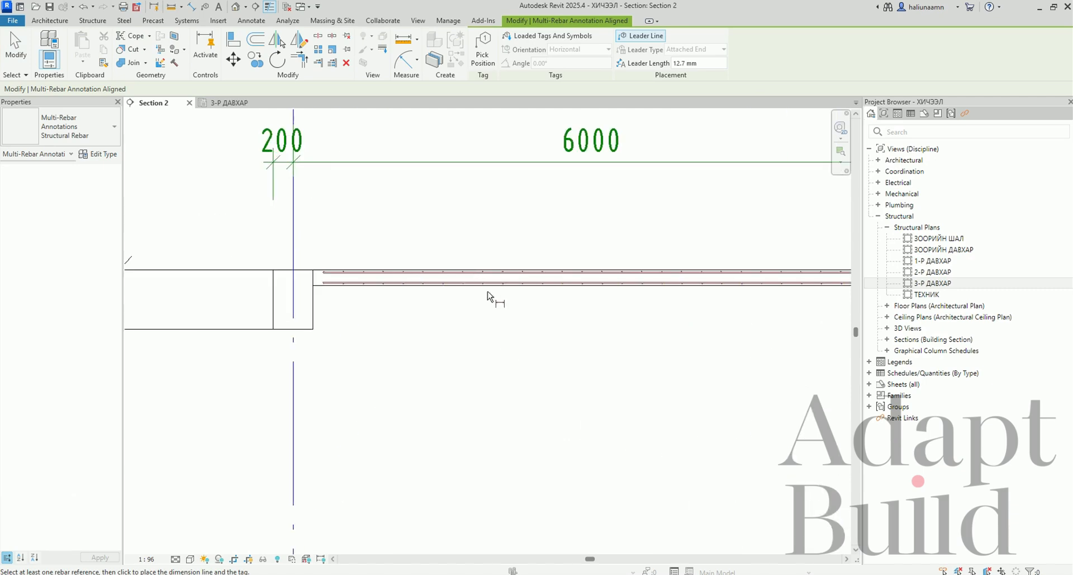
scroll(485, 290, down, 3)
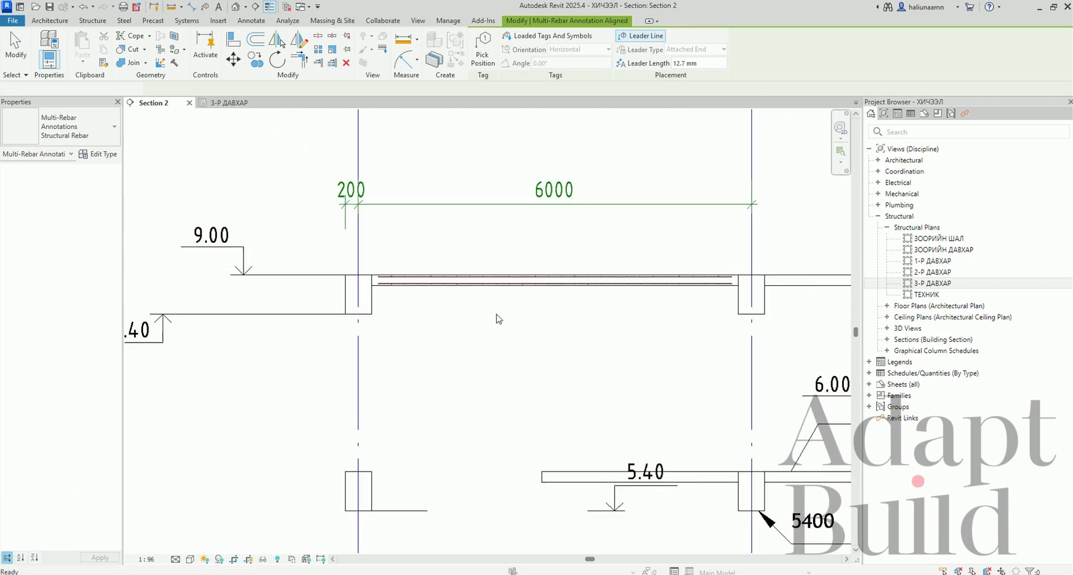
key(Escape)
Add an aligned dimension string below the grid dimensions, through both beams' inner faces and the slab's first and last rebars.
key(d)
key(i)
scroll(373, 304, up, 3)
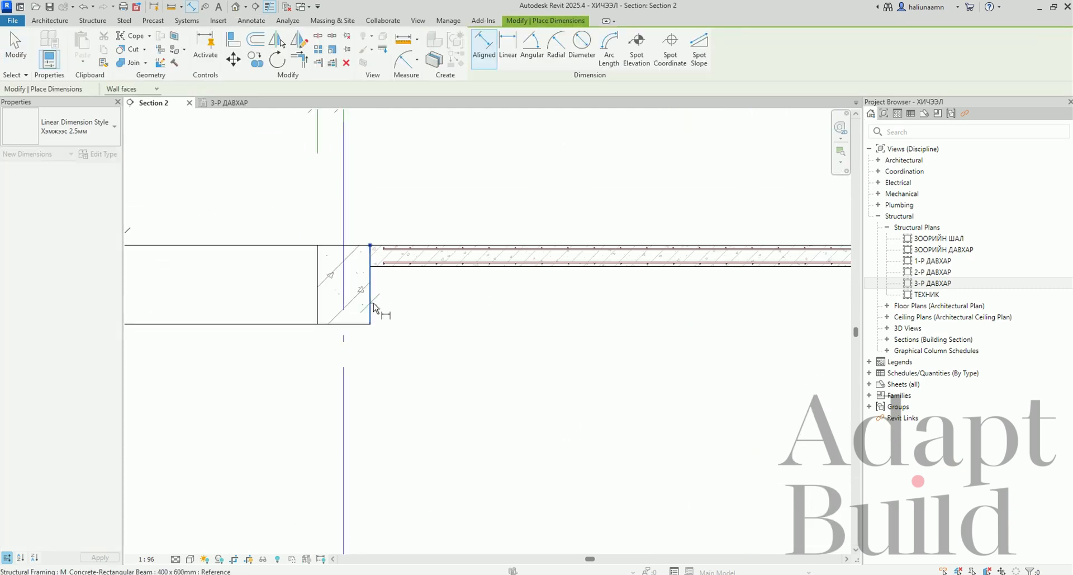
scroll(373, 304, up, 3)
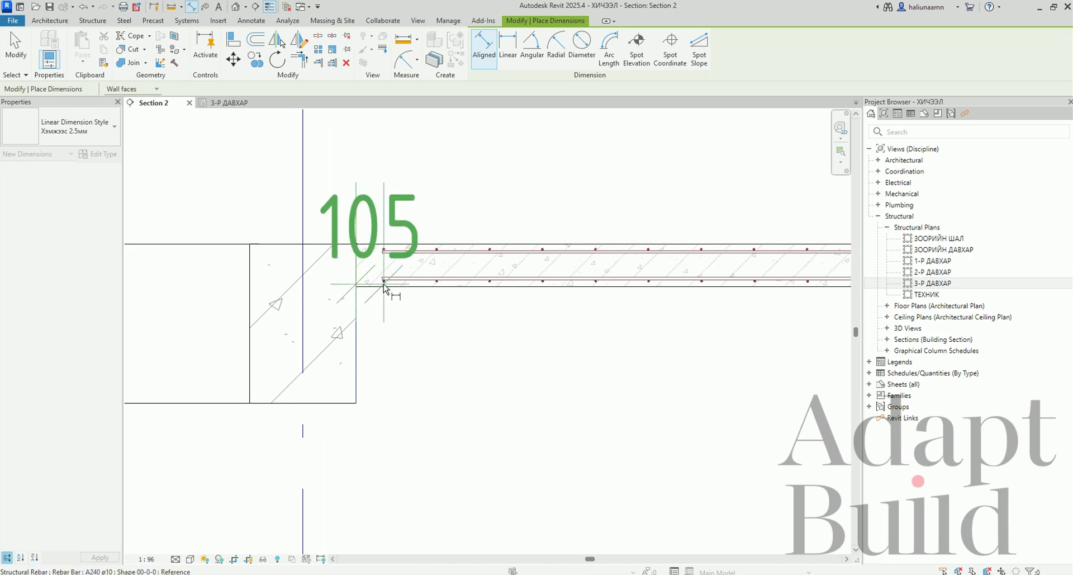
scroll(386, 286, down, 3)
scroll(383, 296, up, 4)
scroll(375, 286, up, 2)
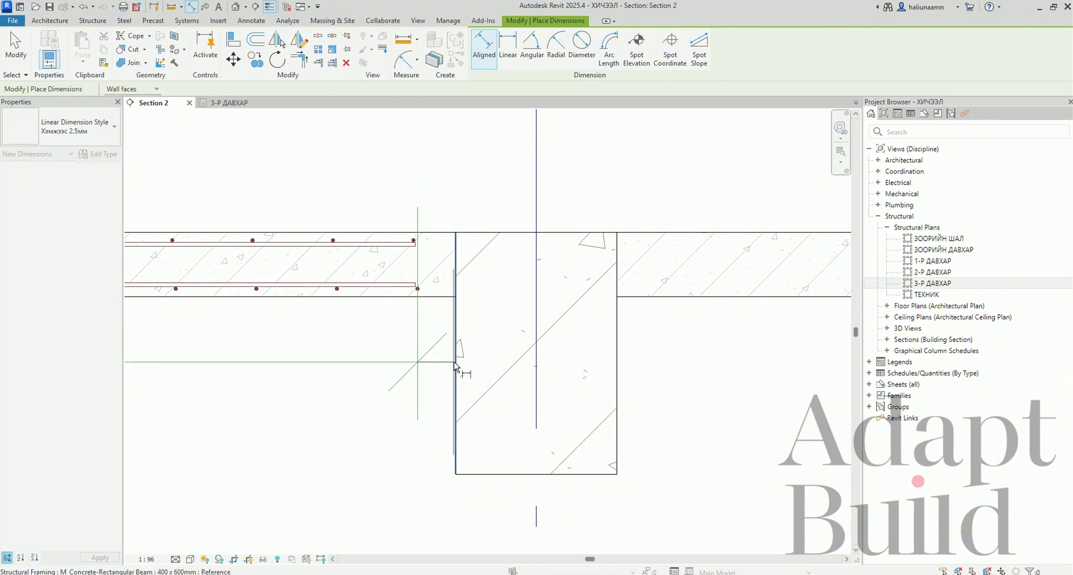
scroll(450, 363, down, 4)
click(569, 227)
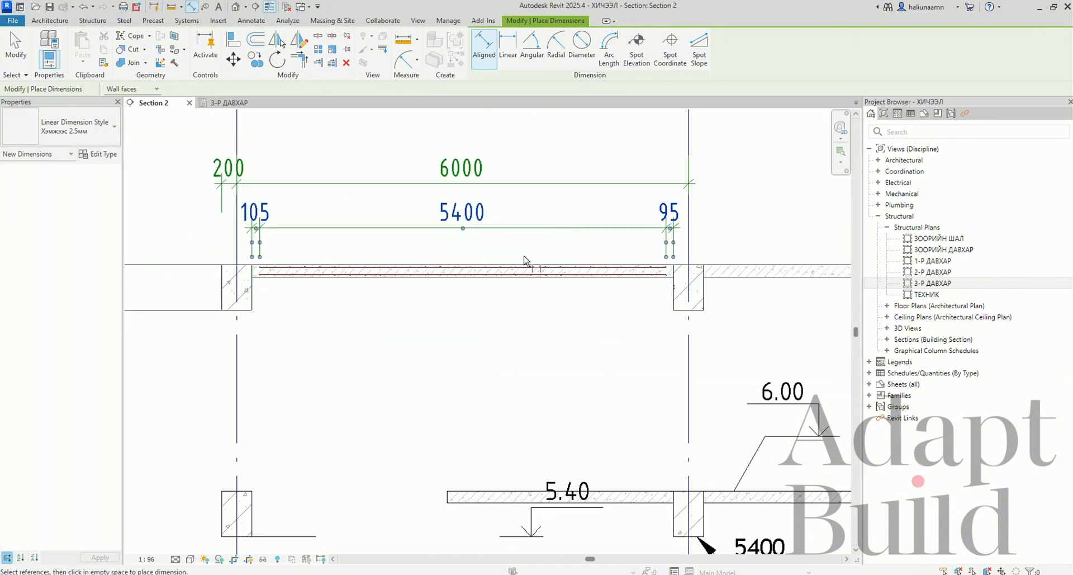
Examine the rebar run dimension and compare it with the spacing calculation noted in Notepad.
scroll(391, 293, up, 2)
scroll(419, 292, down, 1)
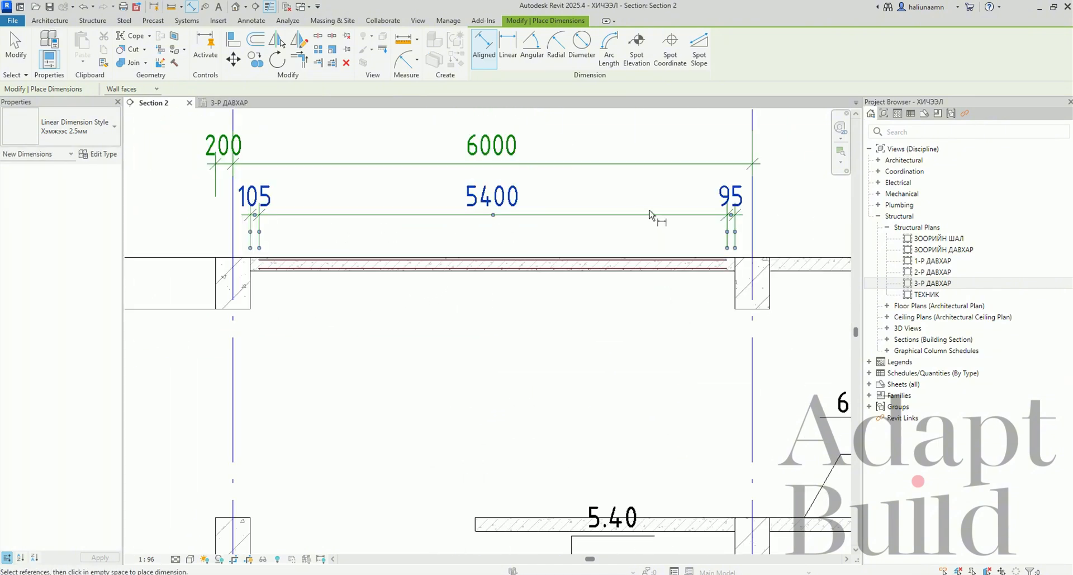
scroll(510, 276, up, 2)
scroll(464, 130, down, 1)
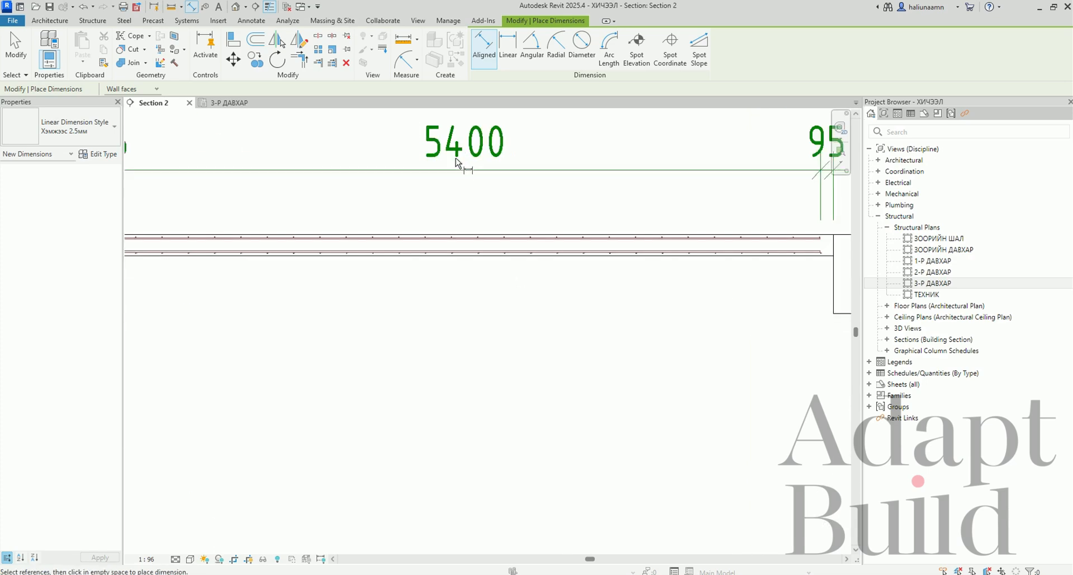
middle_drag(481, 184, 510, 245)
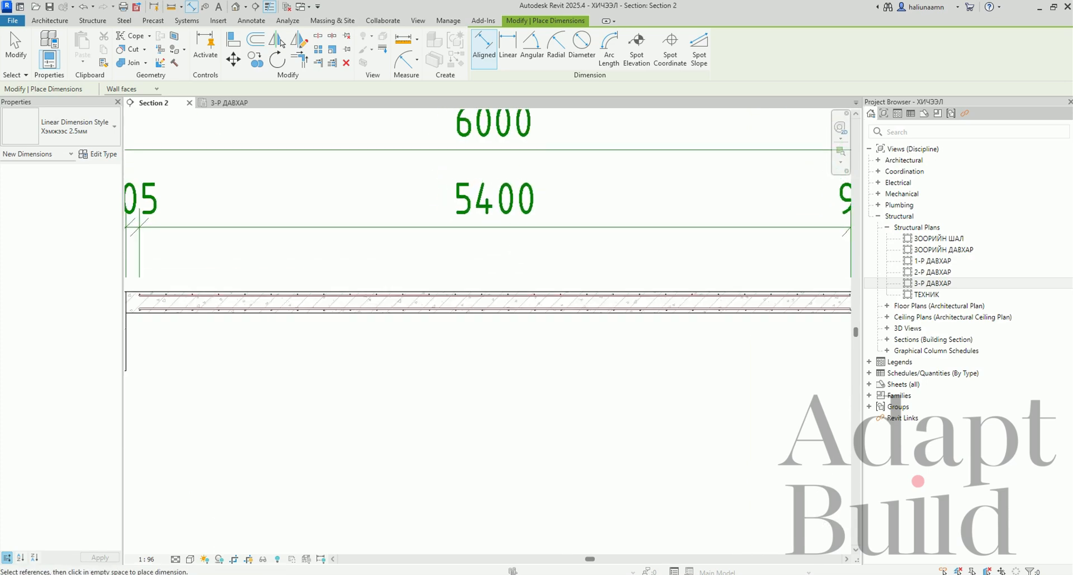
drag(1072, 162, 693, 116)
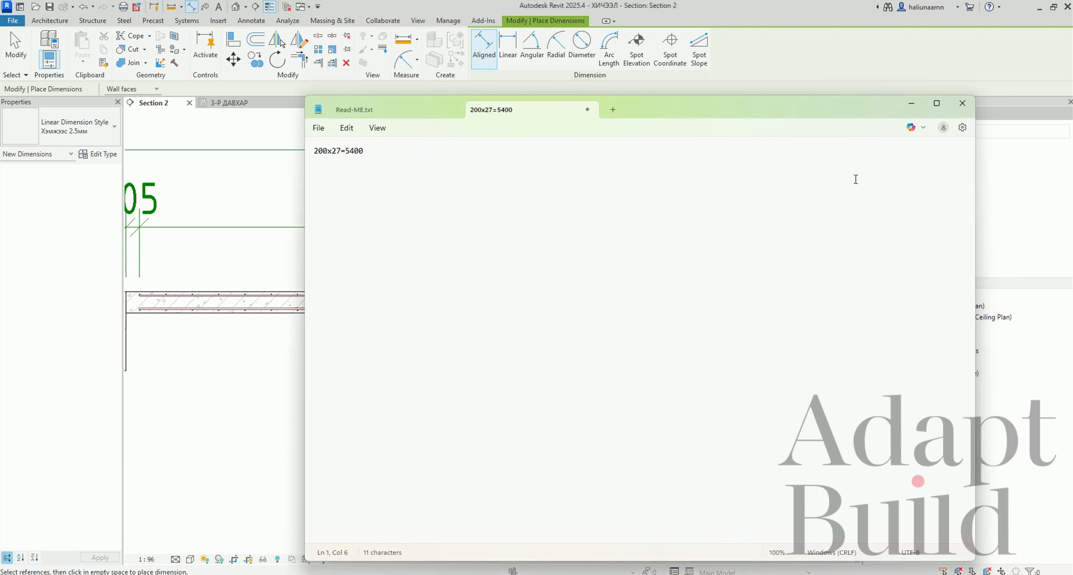
click(915, 104)
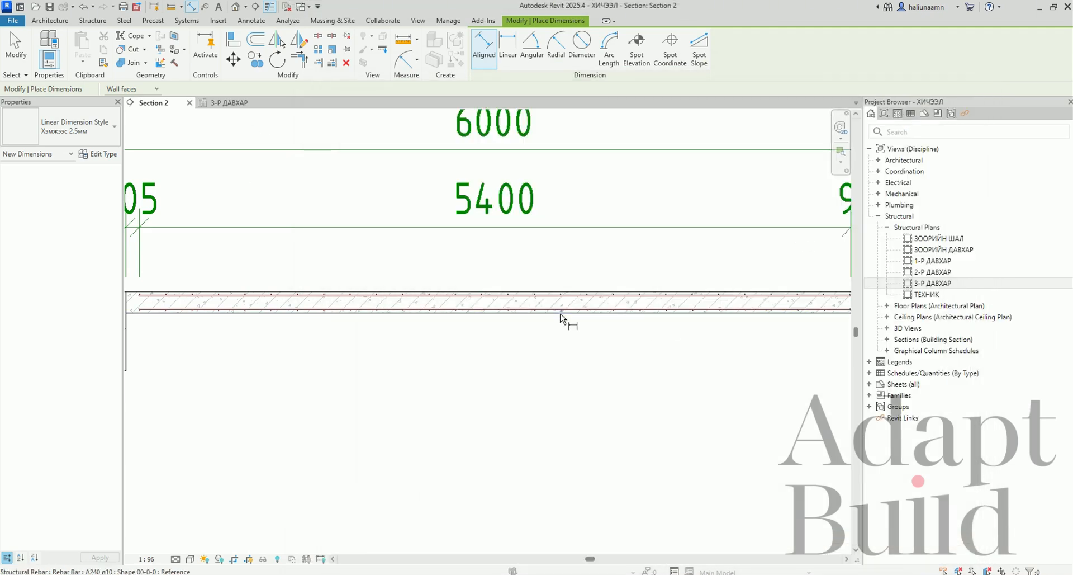
key(Escape)
key(Escape)
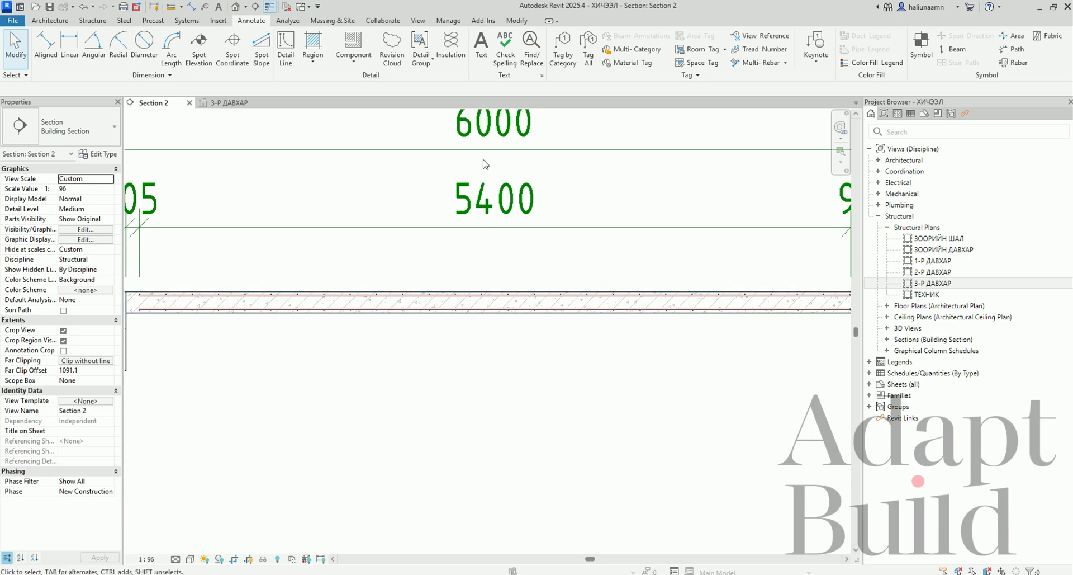
Inspect the layout, quantity and spacing of the slab's bottom cross-section rebar set.
scroll(565, 302, up, 1)
scroll(565, 302, up, 2)
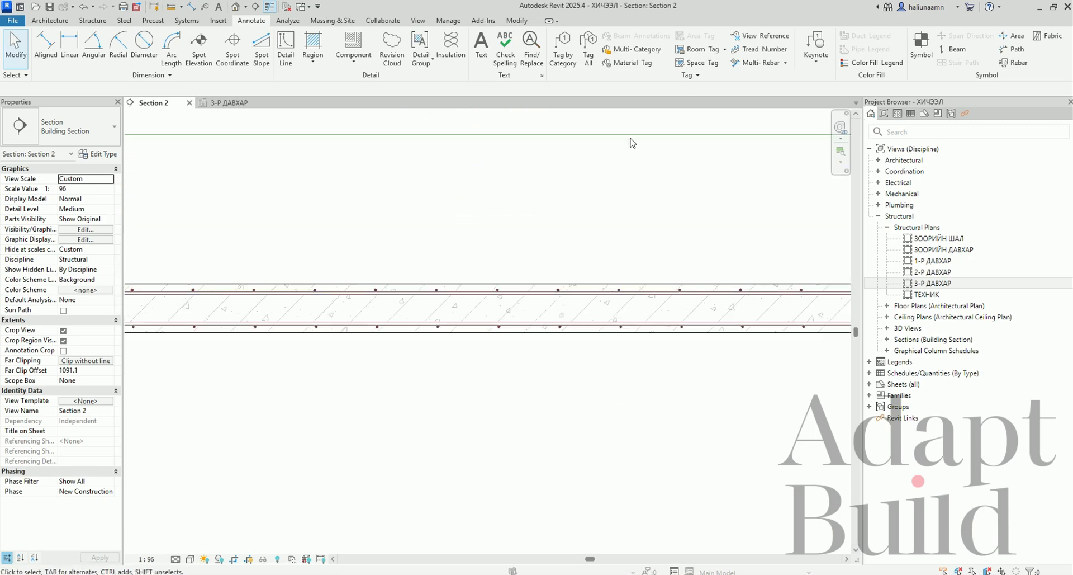
scroll(553, 358, up, 3)
click(576, 284)
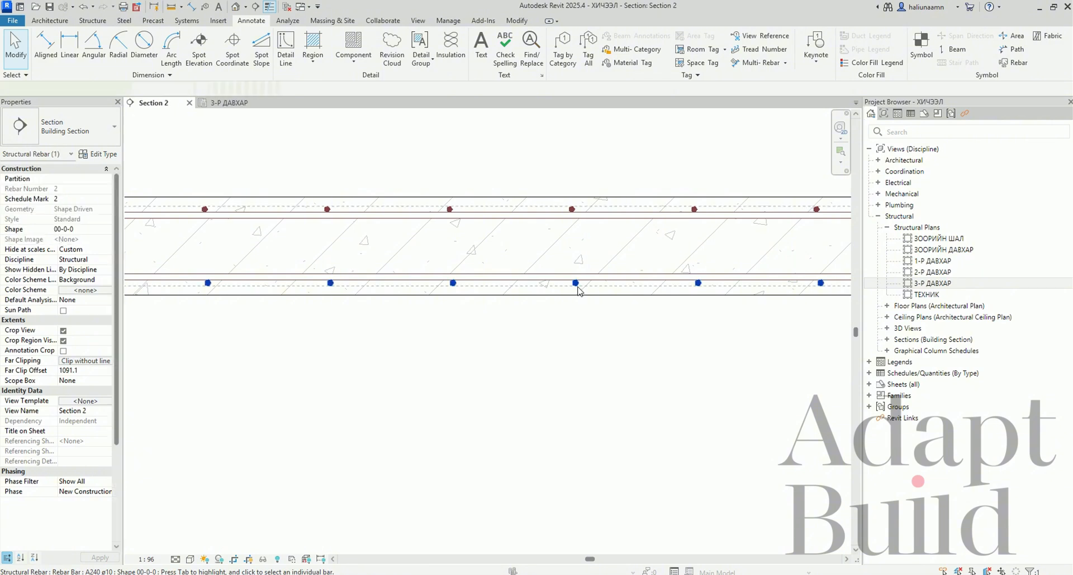
scroll(565, 302, down, 4)
scroll(565, 302, down, 3)
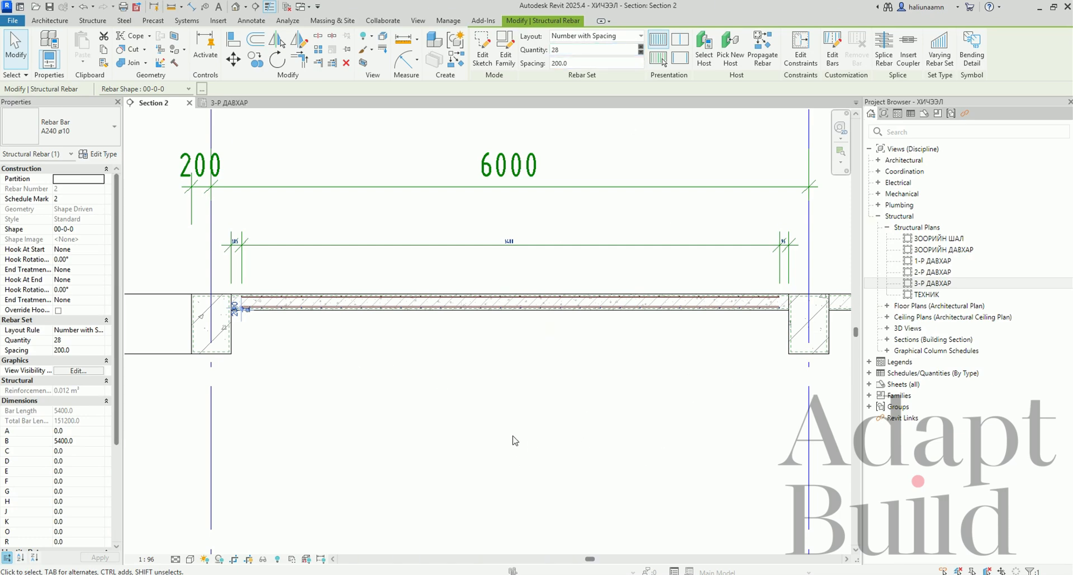
click(413, 439)
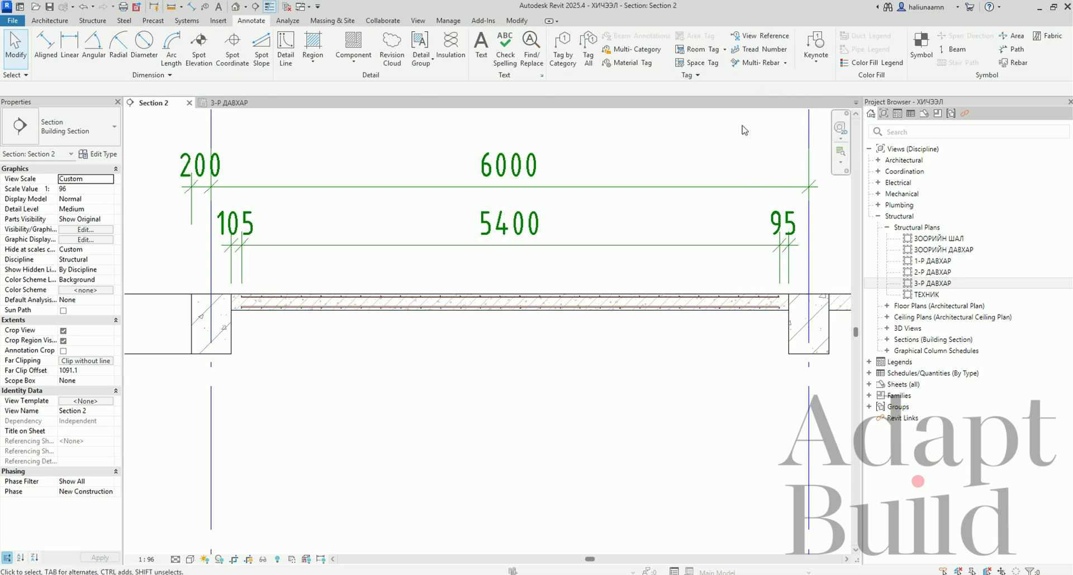
Place an aligned multi-rebar annotation for the slab's bottom rebar set below the slab.
click(755, 62)
scroll(531, 345, up, 3)
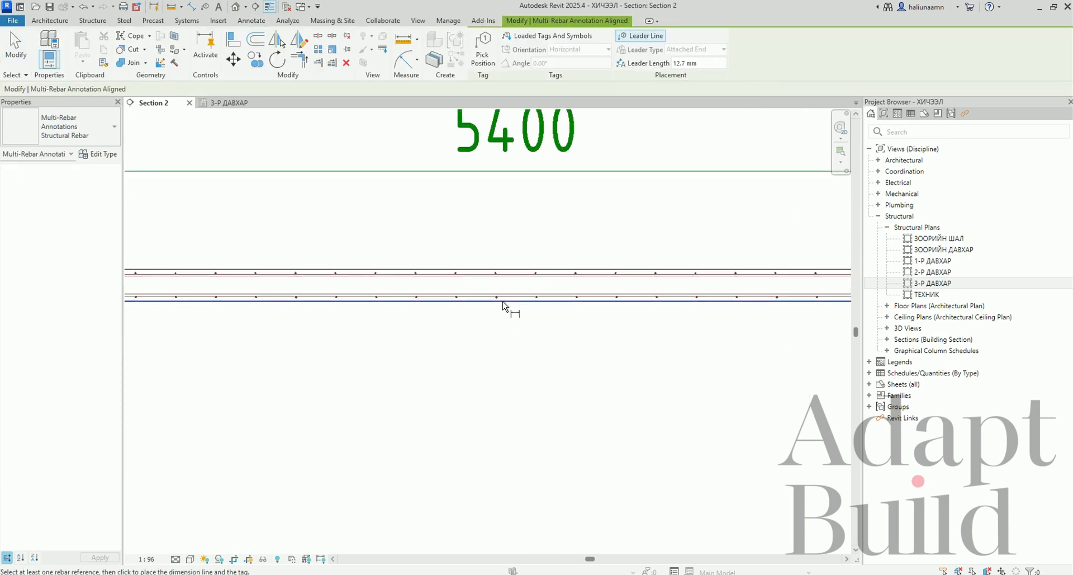
click(508, 306)
scroll(499, 303, down, 4)
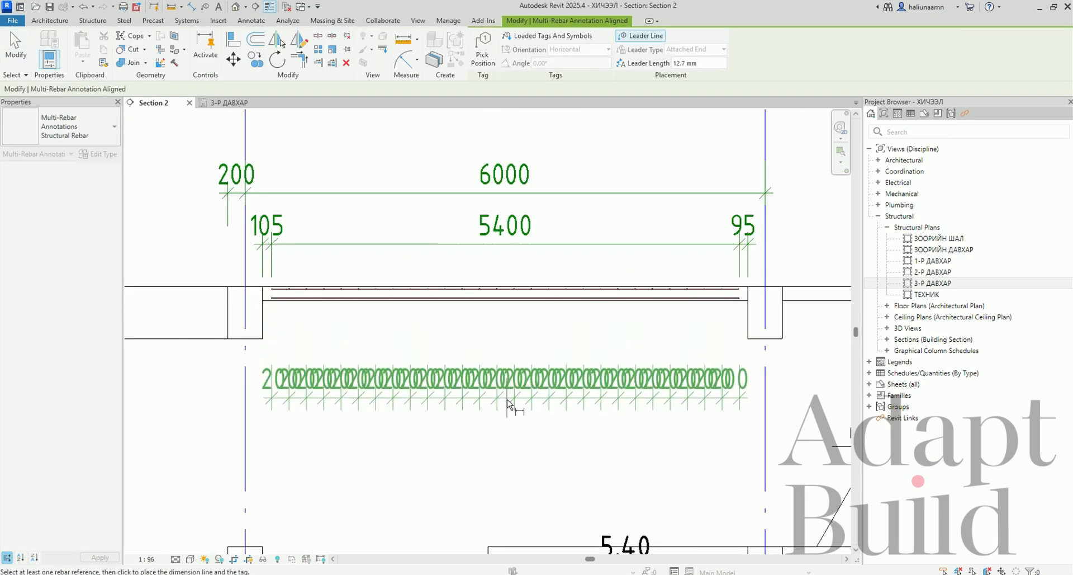
click(506, 401)
key(Escape)
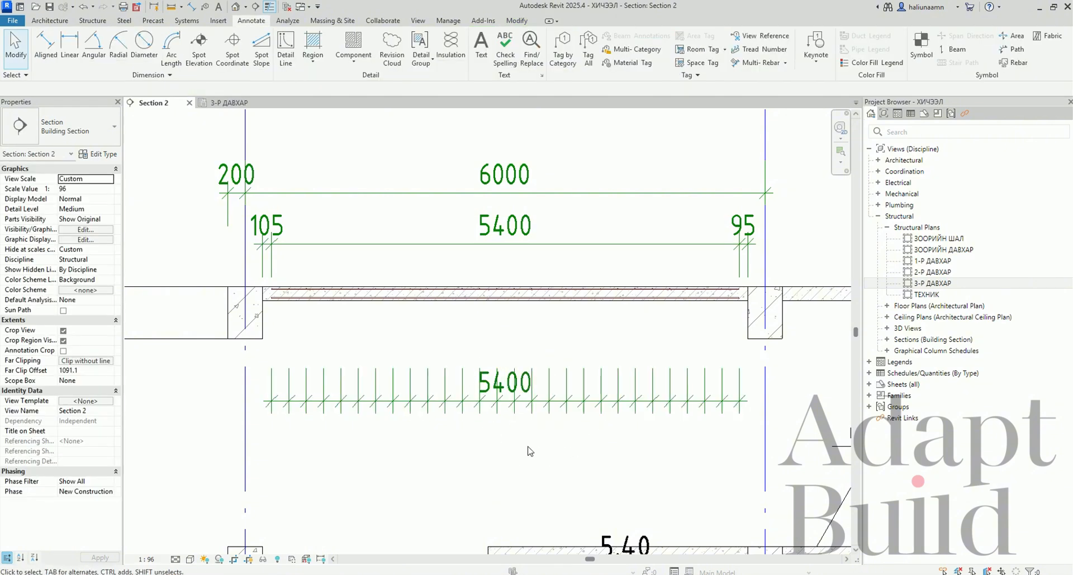
Check the tag family and dimension style settings in the multi-rebar annotation's type properties.
click(480, 407)
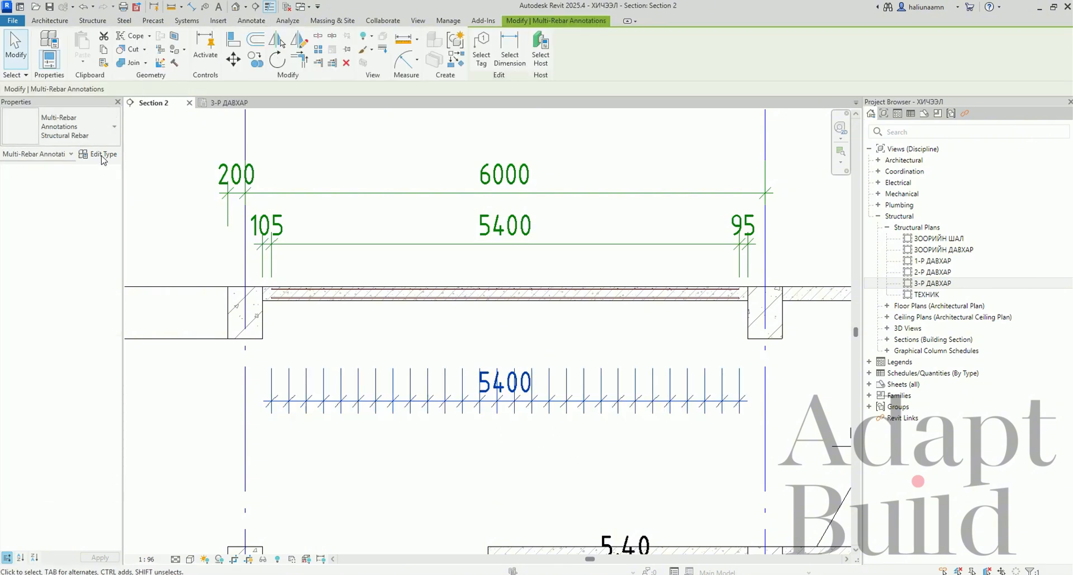
click(102, 155)
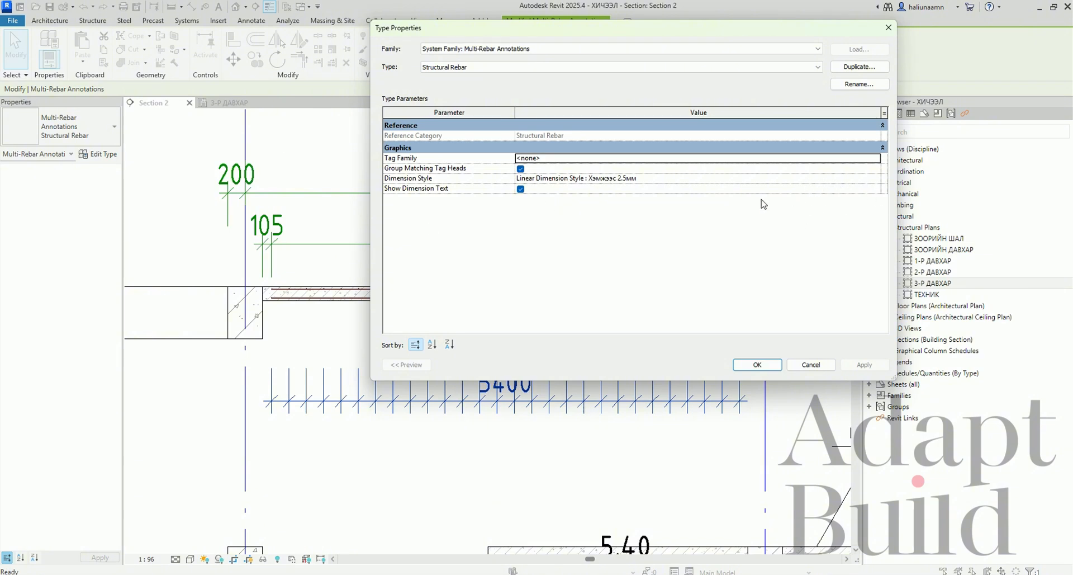
click(759, 366)
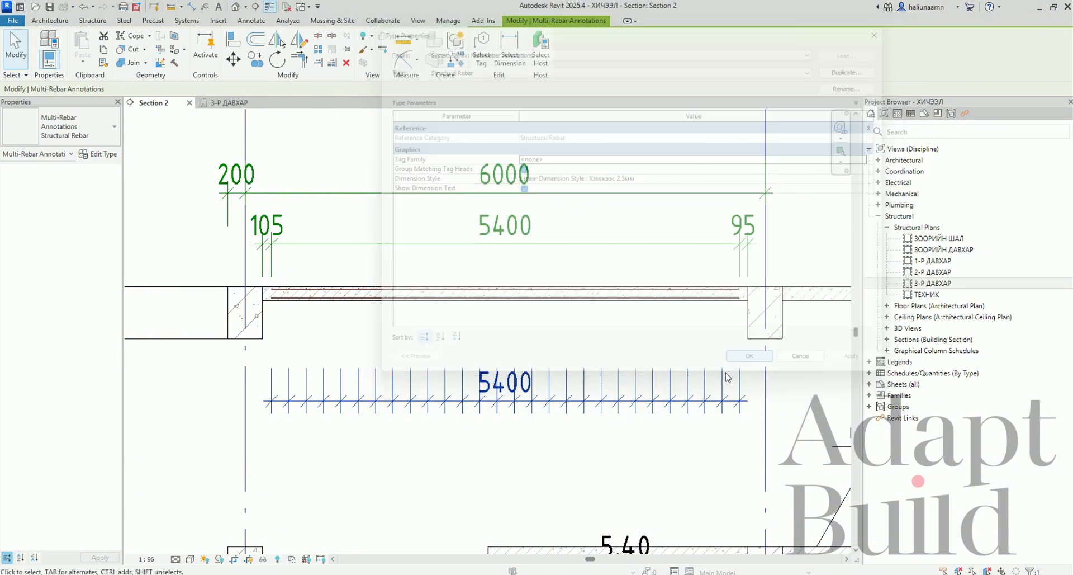
Duplicate the linear dimension style of the overall grid dimension above the slab as "Арматур Хэмжээс 2.5мм".
click(330, 194)
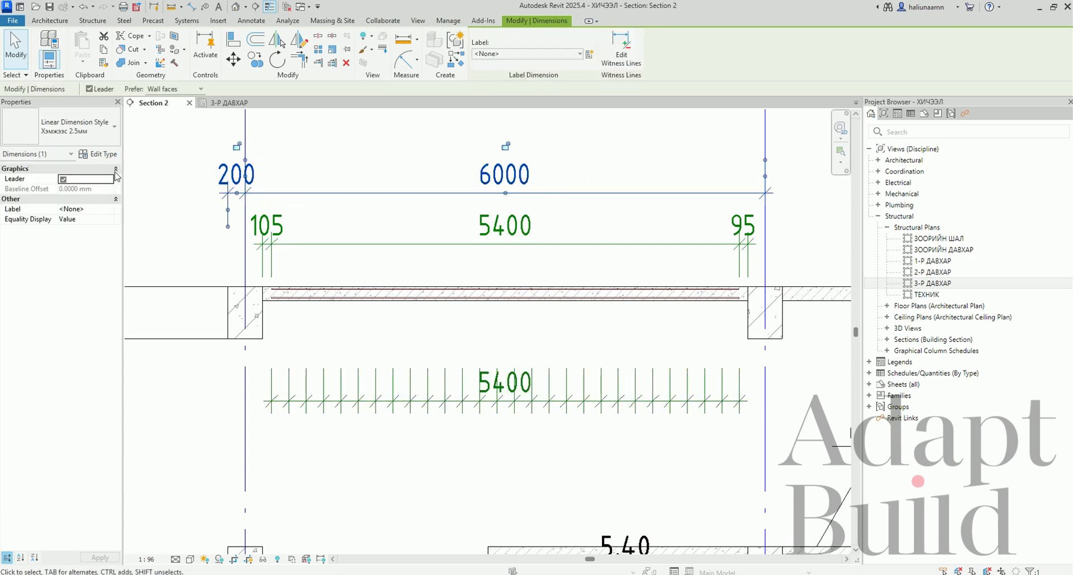
click(98, 154)
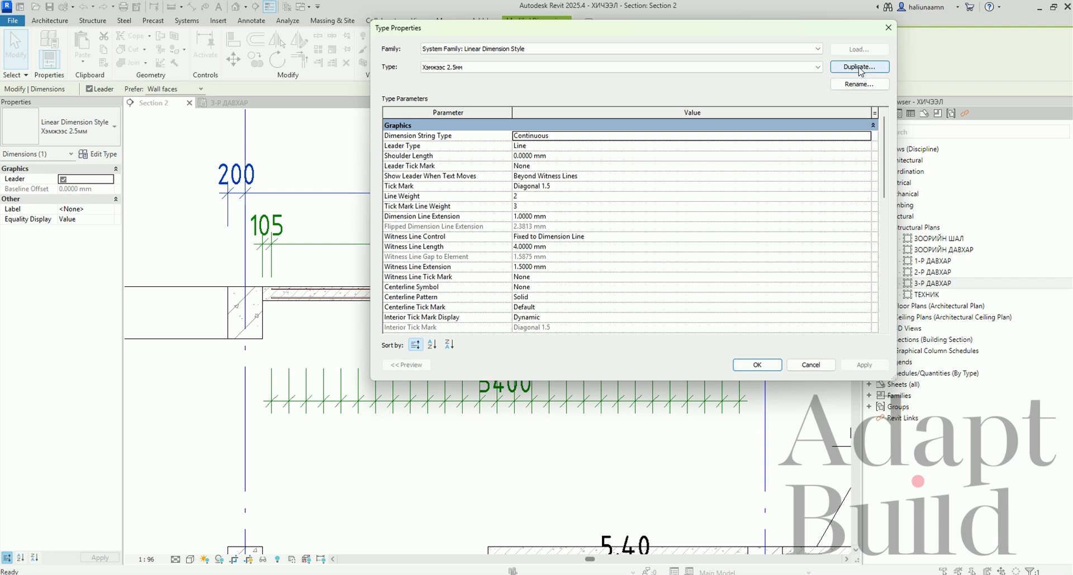
click(861, 69)
click(676, 196)
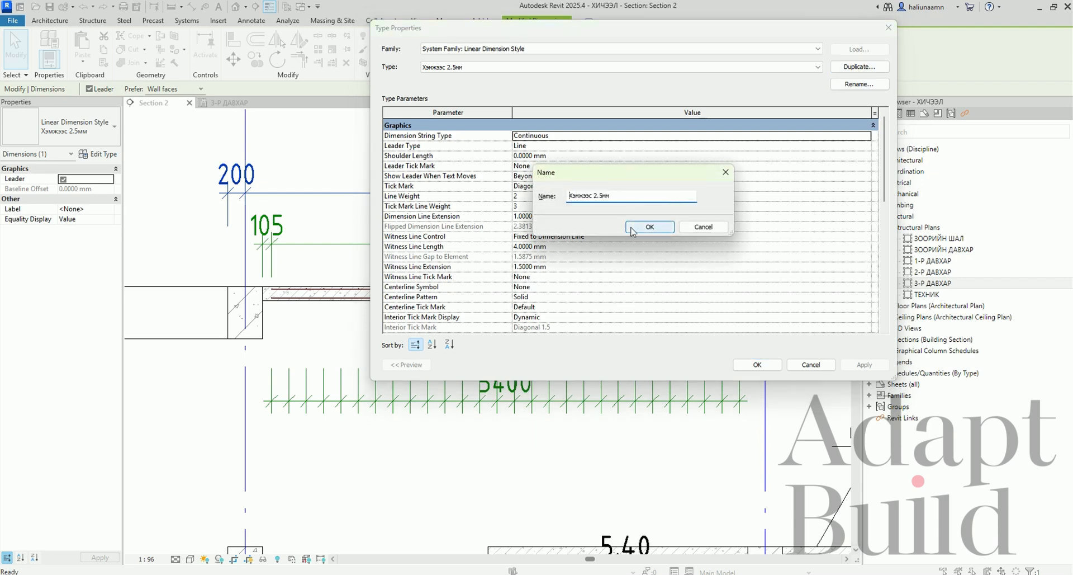
text(Арматур)
click(649, 228)
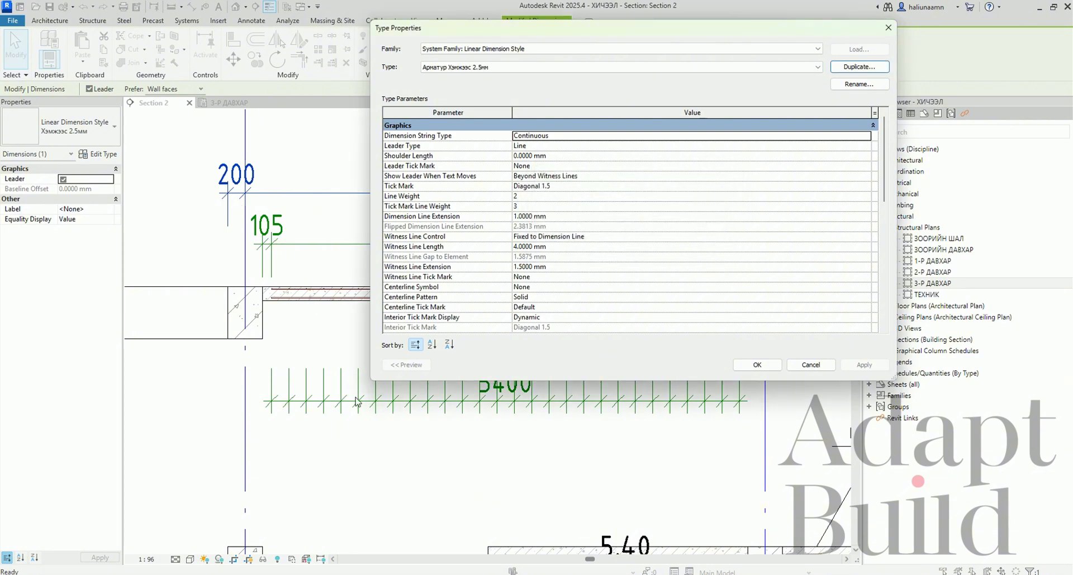
Set the new dimension style's Equality Witness Display to Hide and apply it.
scroll(643, 276, down, 2)
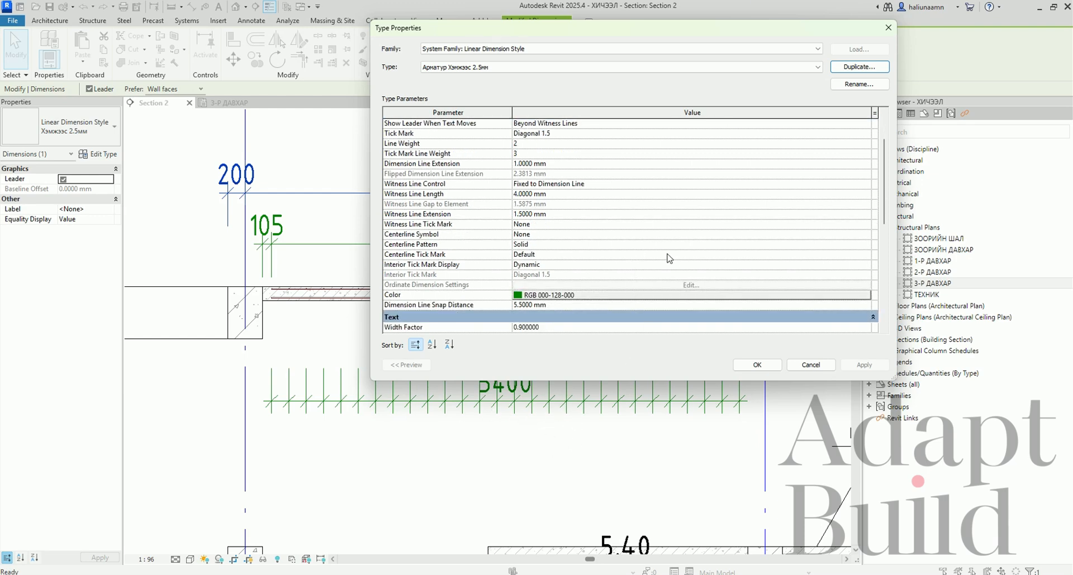
scroll(669, 259, down, 4)
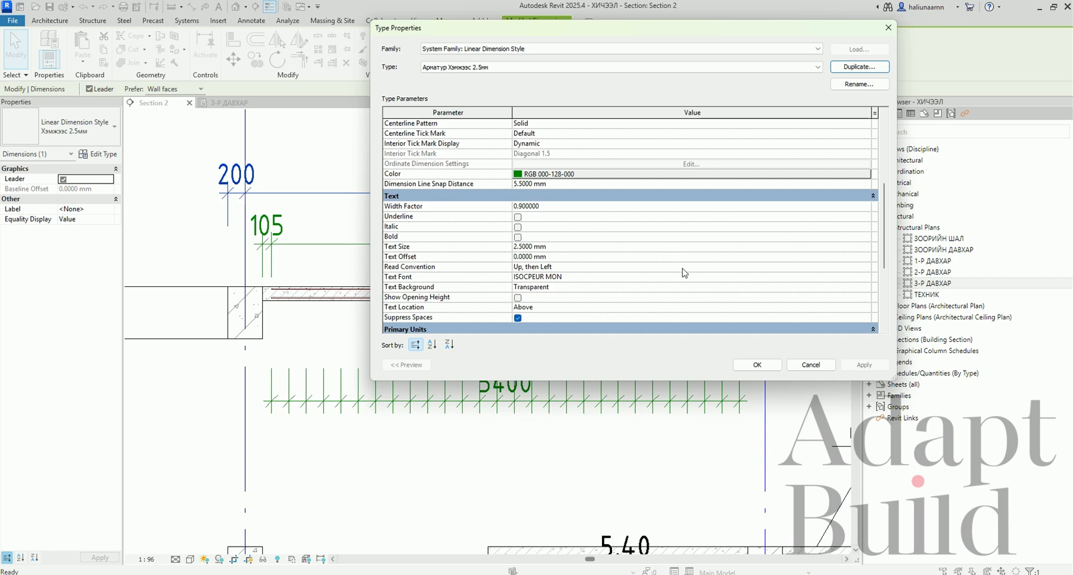
scroll(685, 273, down, 5)
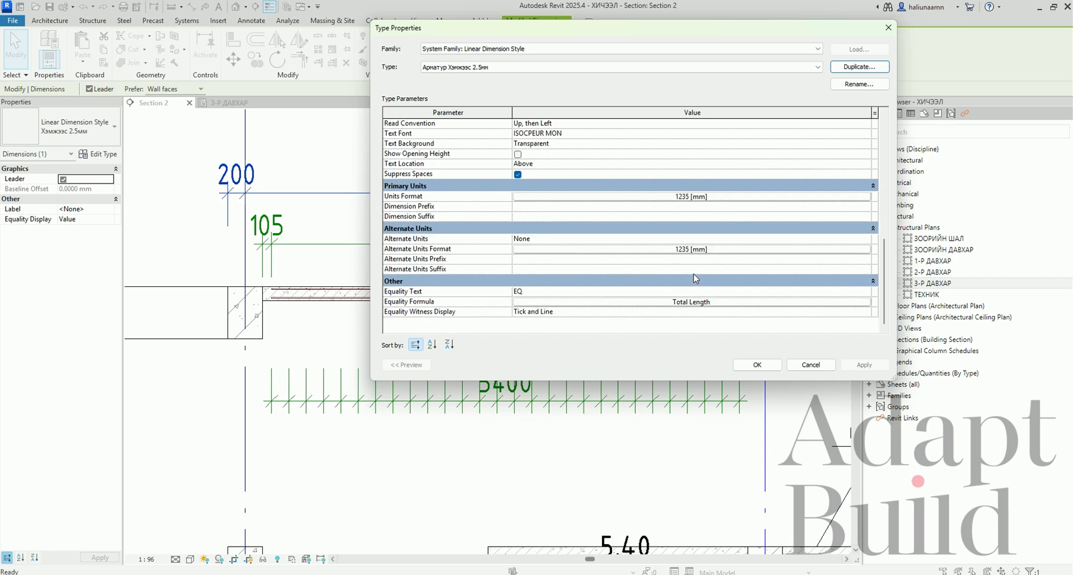
click(866, 312)
click(866, 311)
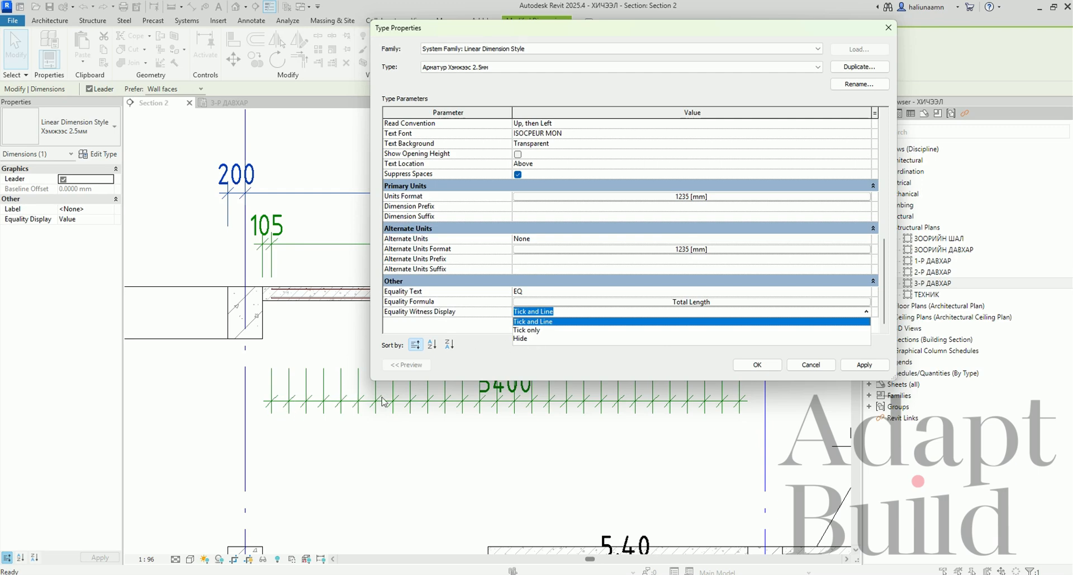
click(550, 339)
click(867, 367)
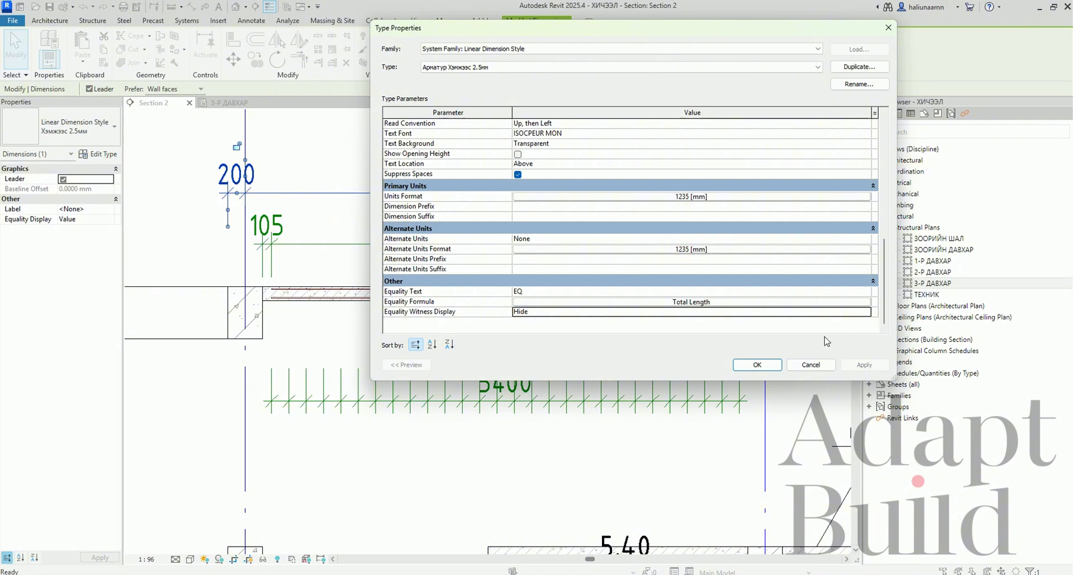
click(758, 364)
click(530, 469)
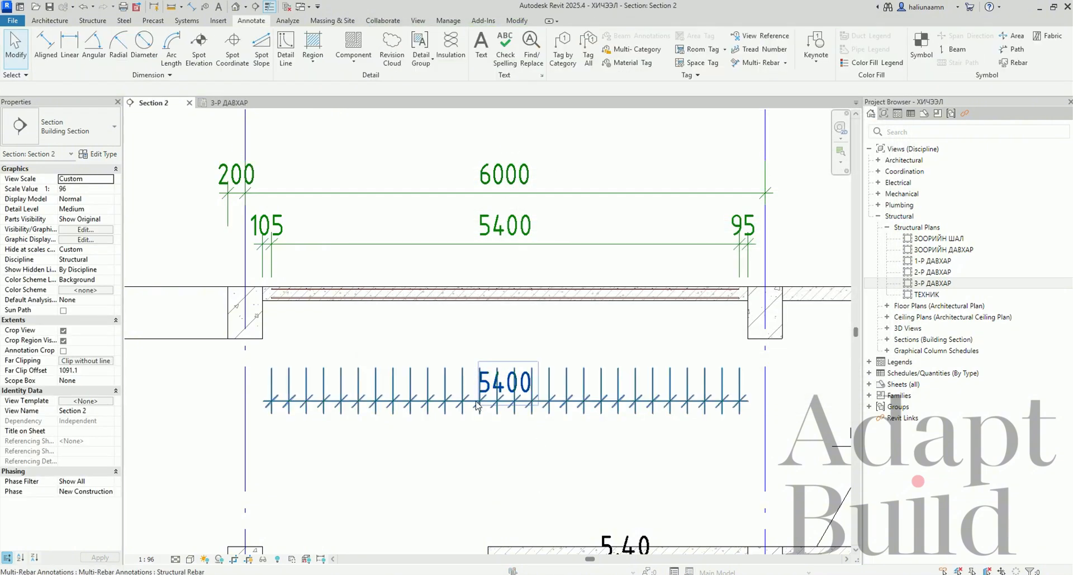
Assign the Арматур Хэмжээс 2.5мм linear dimension style to the multi-rebar annotation type below the slab.
click(476, 400)
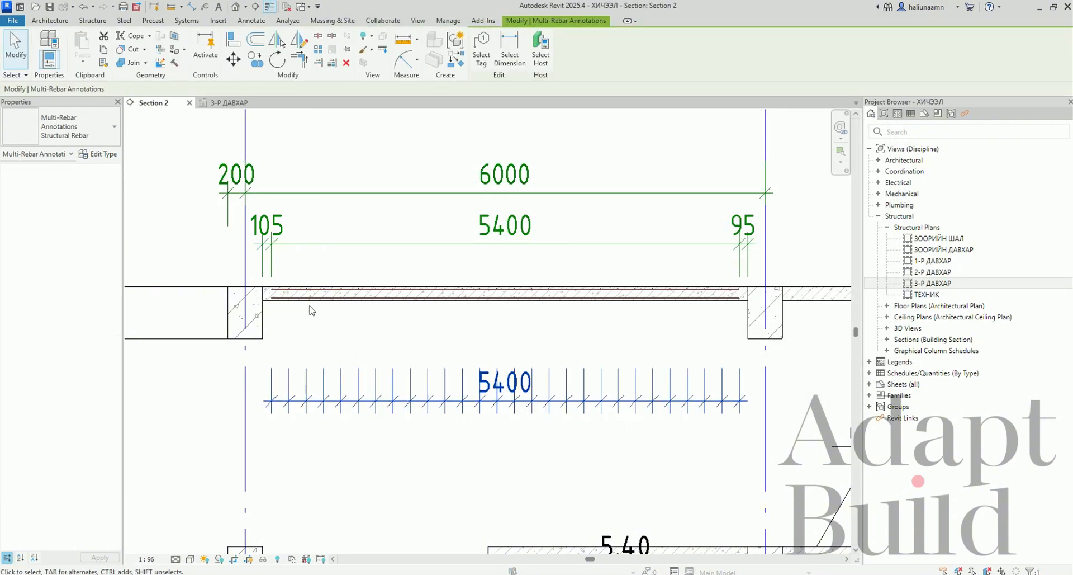
click(99, 154)
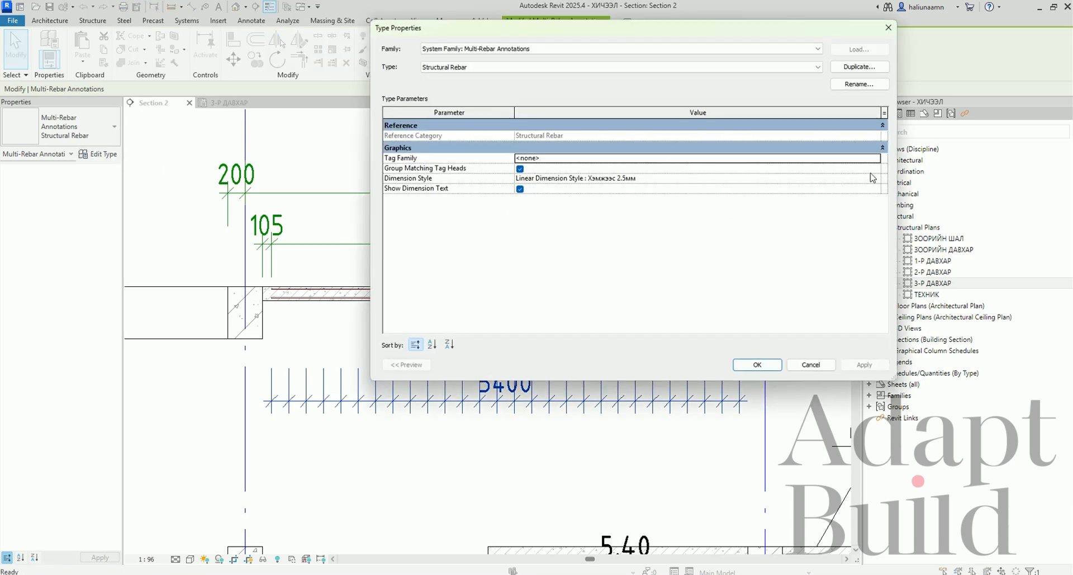
click(873, 178)
click(651, 211)
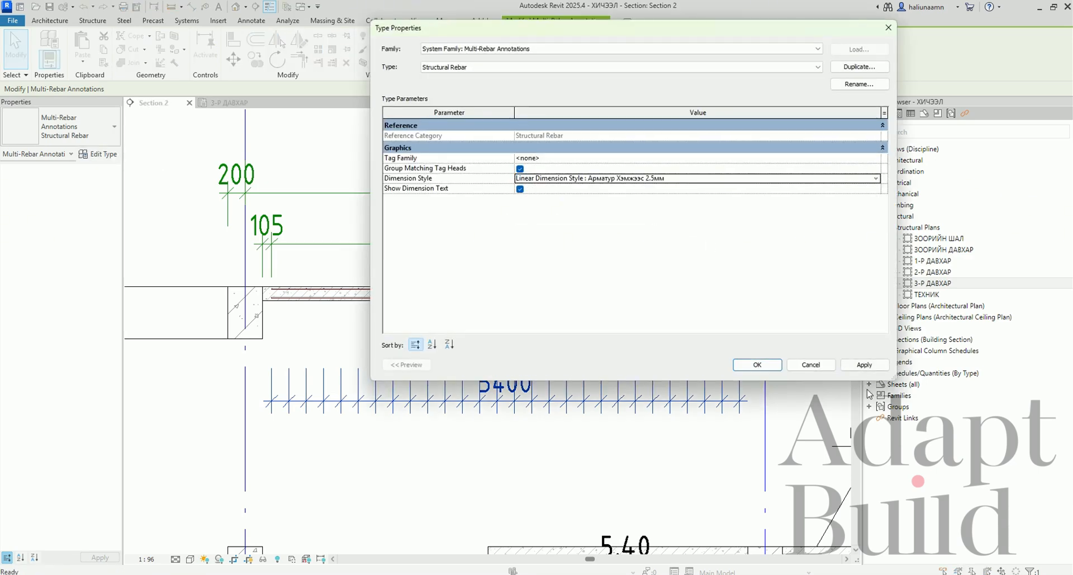
click(864, 364)
click(755, 365)
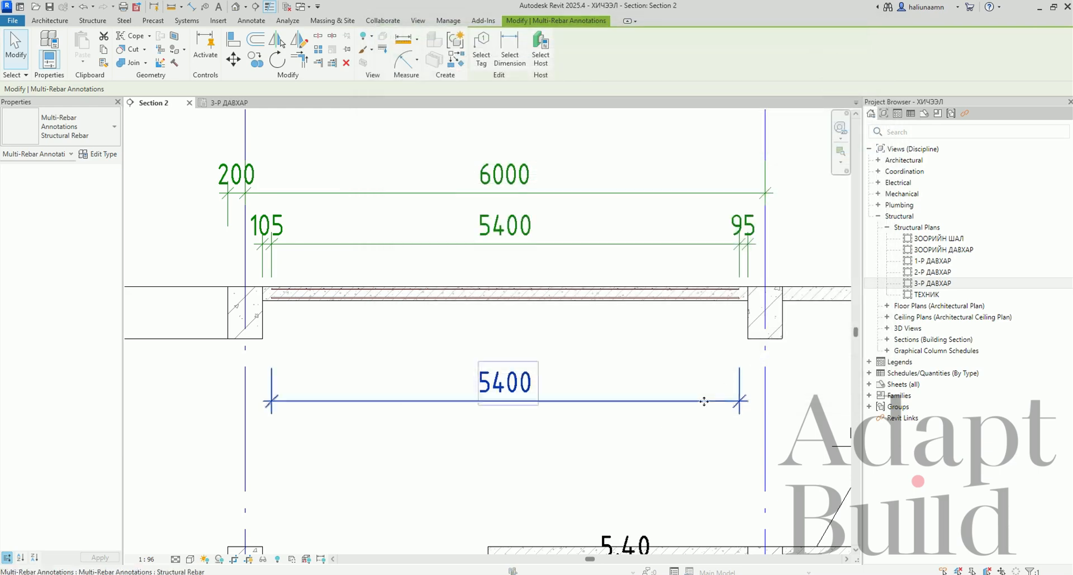
click(291, 192)
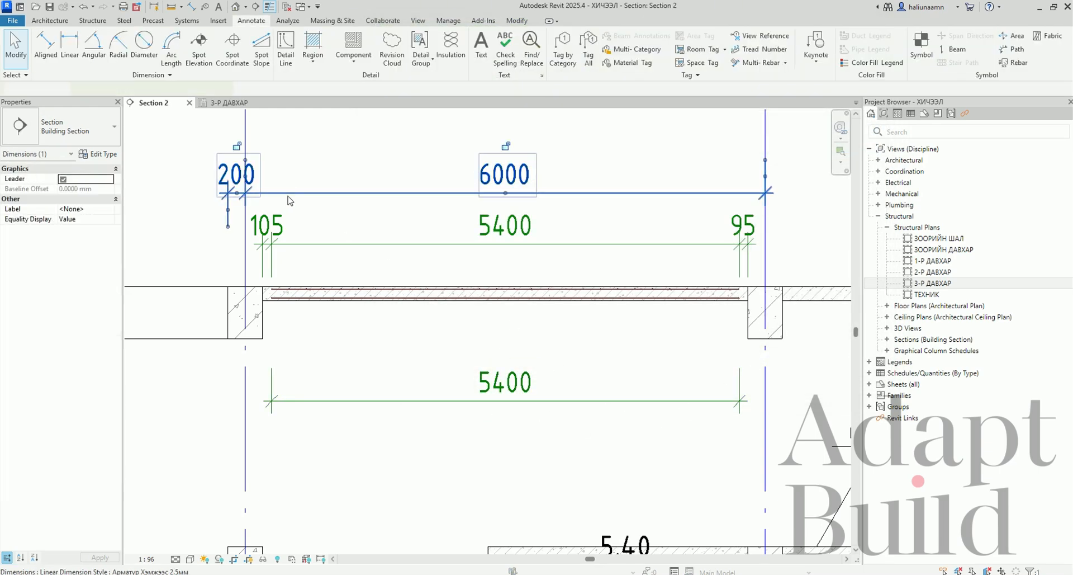
click(520, 393)
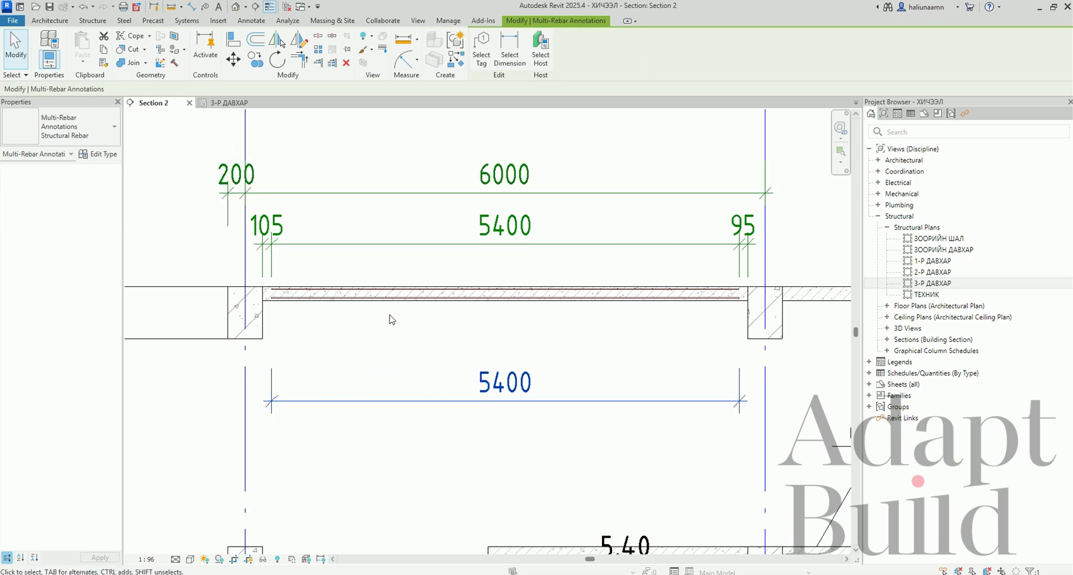
click(444, 373)
click(540, 400)
click(354, 330)
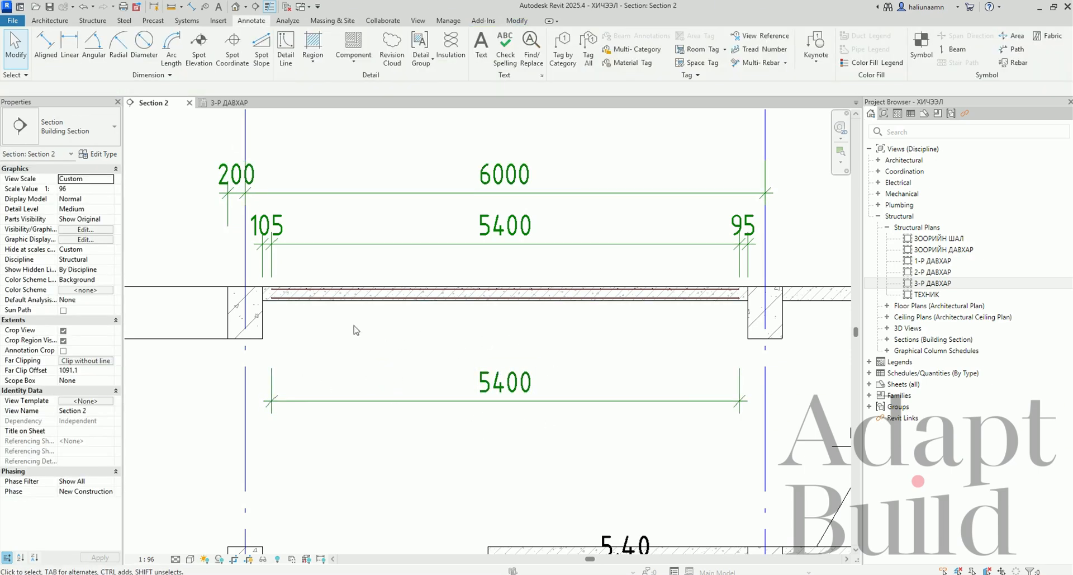
Check the equality settings in the type properties of the Арматур Хэмжээс 2.5мм dimension style.
click(352, 197)
click(103, 156)
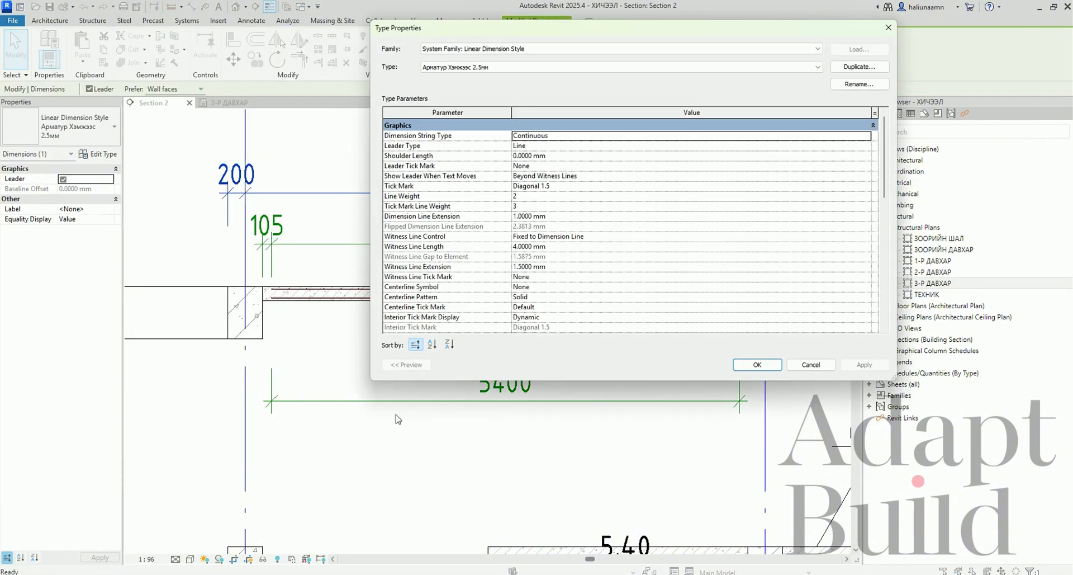
scroll(735, 244, down, 10)
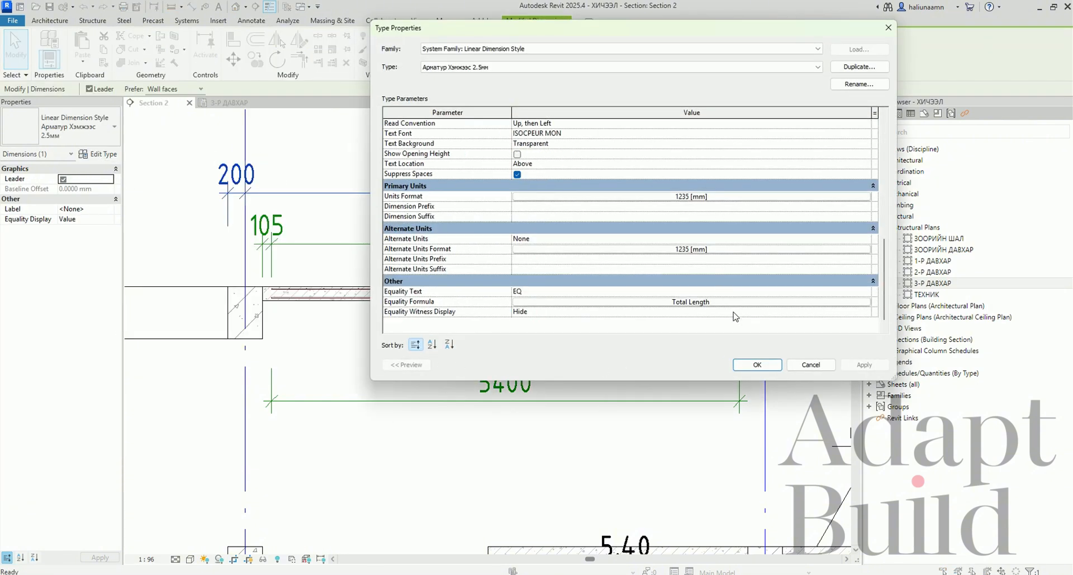
click(734, 312)
click(461, 67)
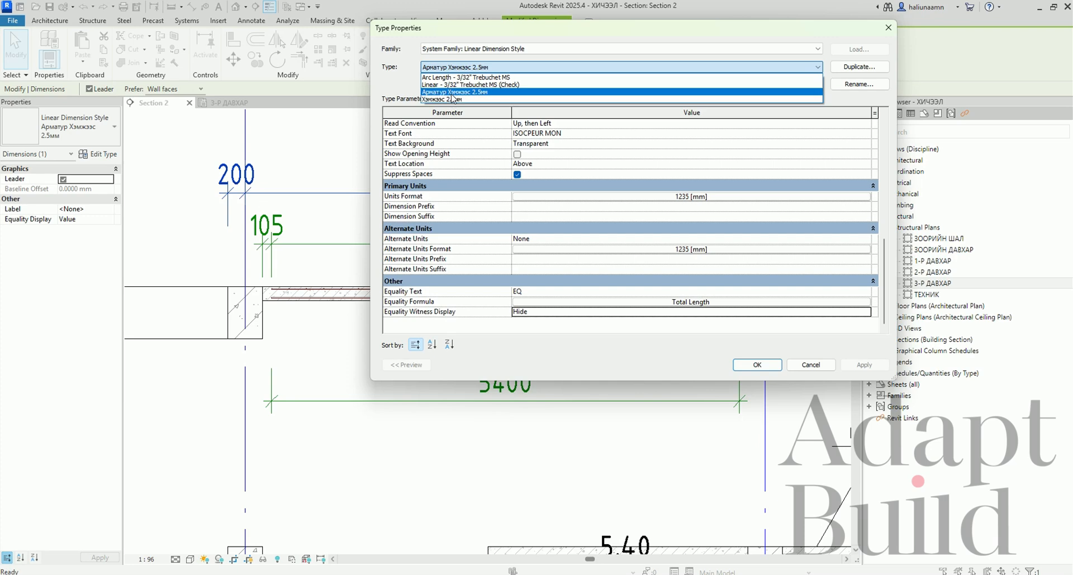
click(454, 100)
scroll(674, 321, down, 10)
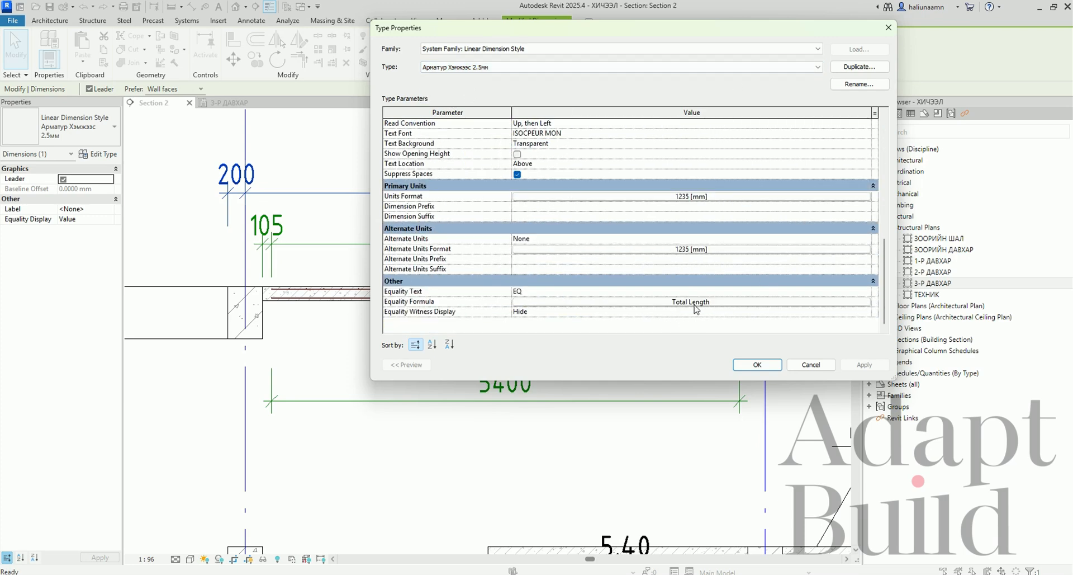
Build the style's equality formula from Length of Segment, Number of Segments and Total Length, in that order.
click(691, 302)
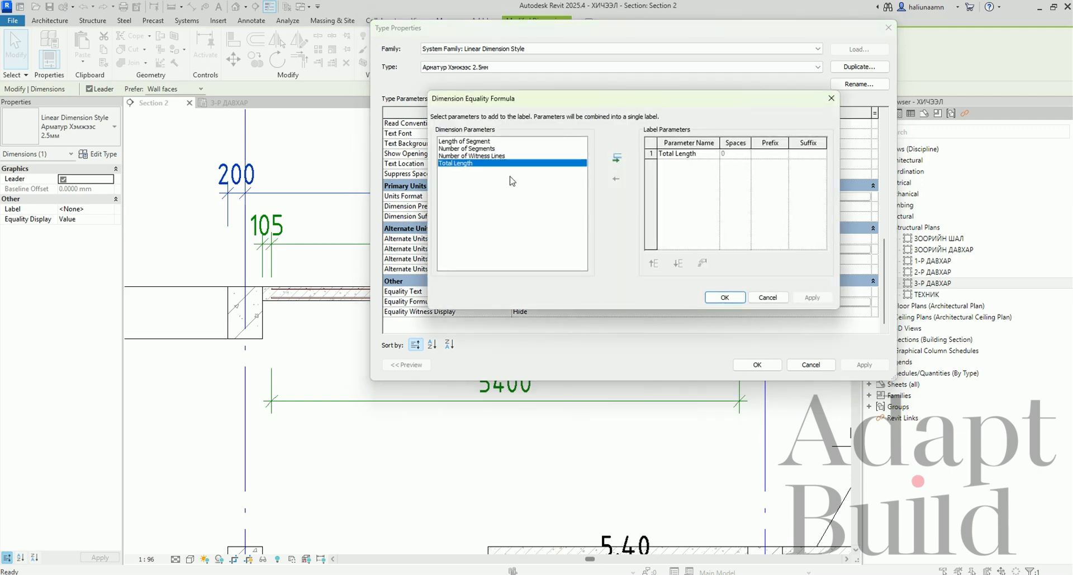
click(484, 141)
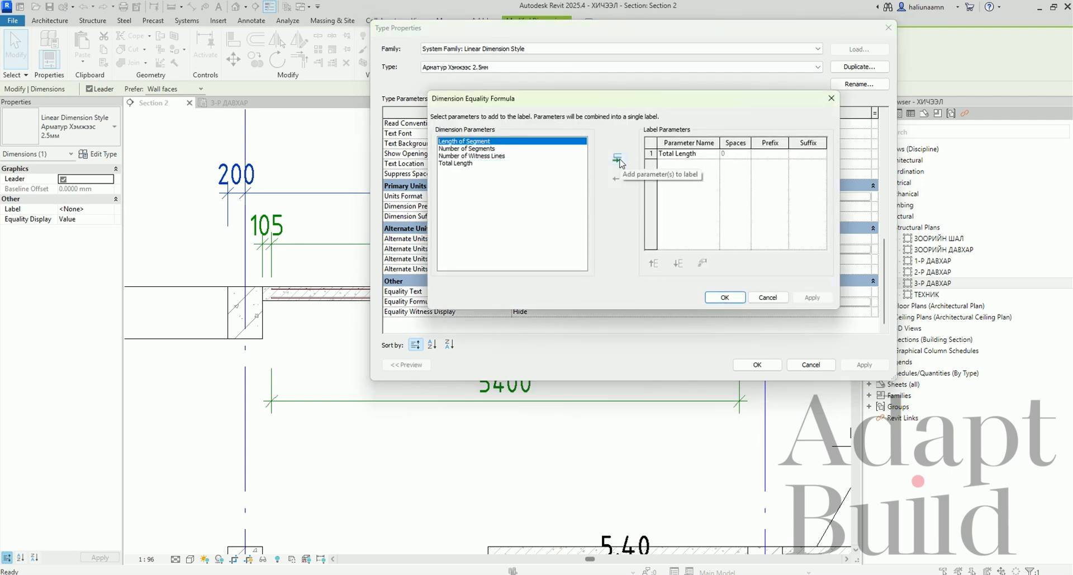
click(618, 160)
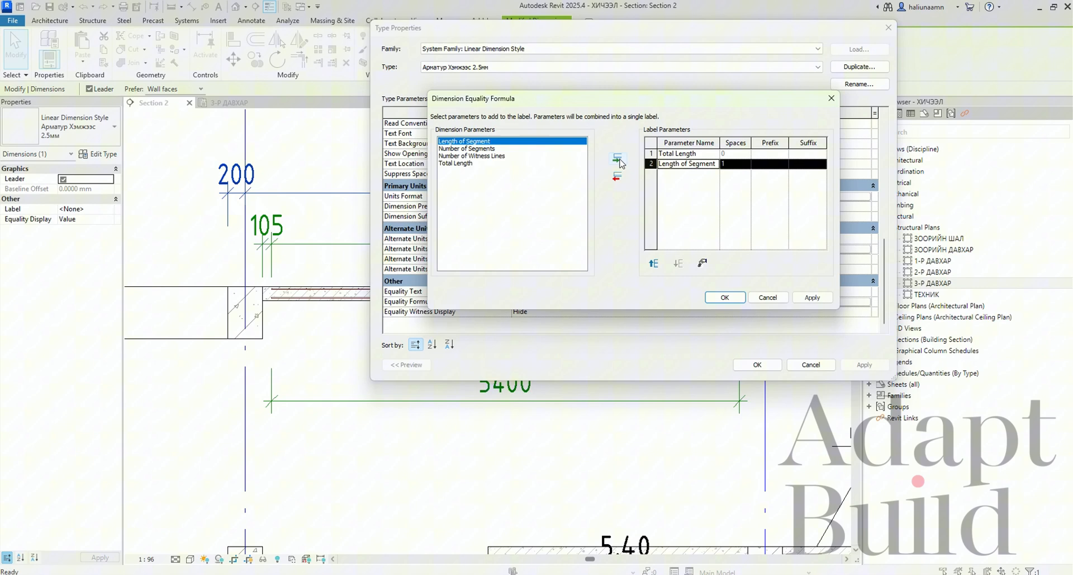
click(654, 263)
click(485, 148)
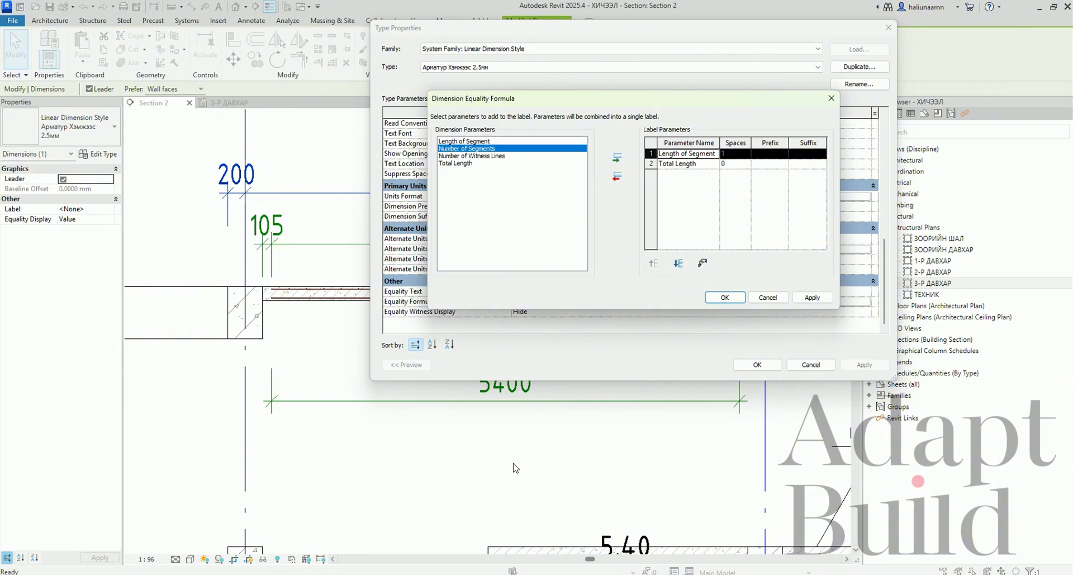
click(619, 159)
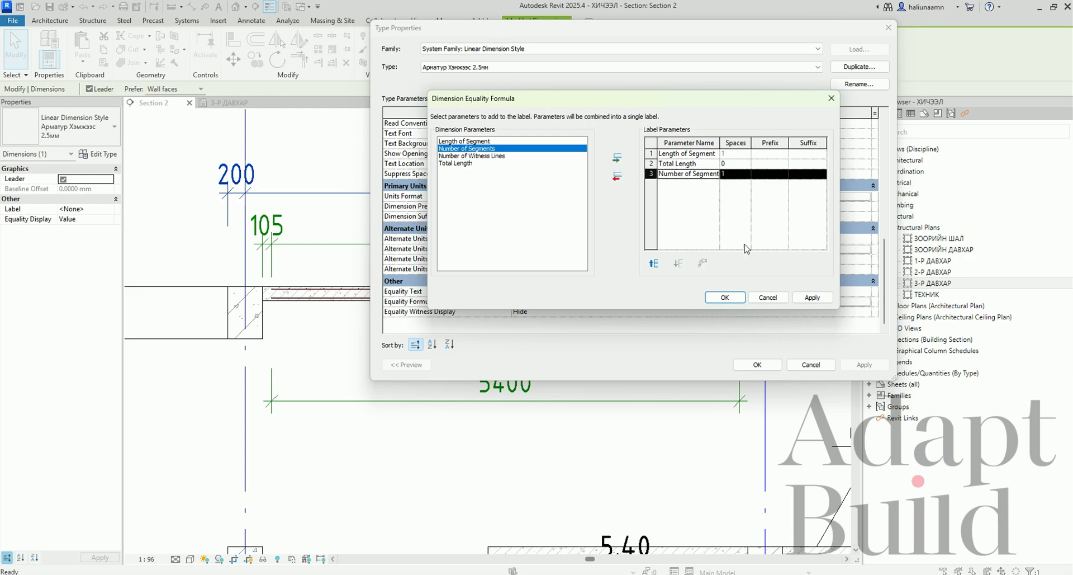
click(653, 263)
click(818, 301)
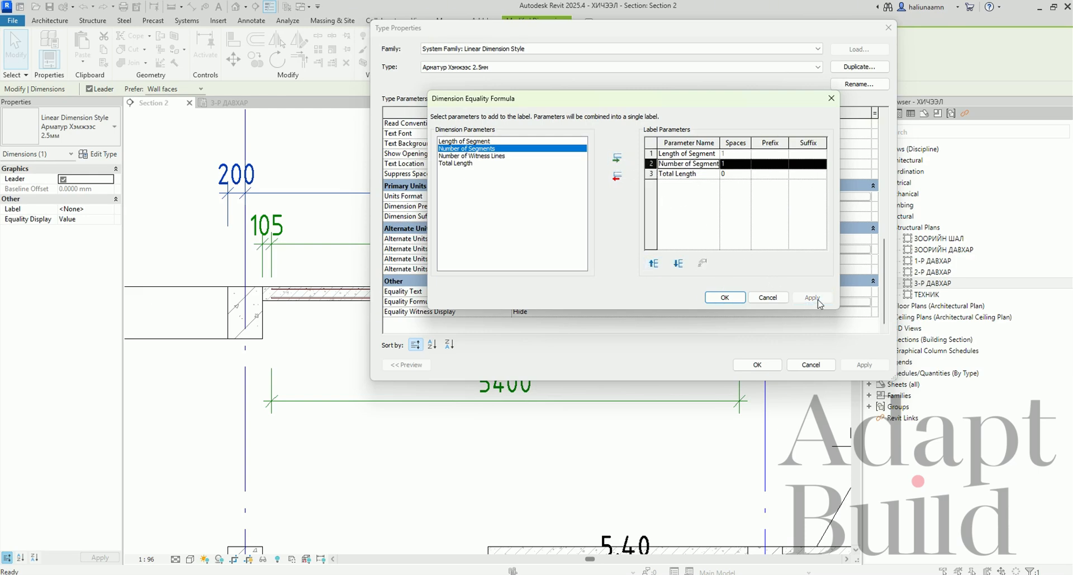
click(735, 301)
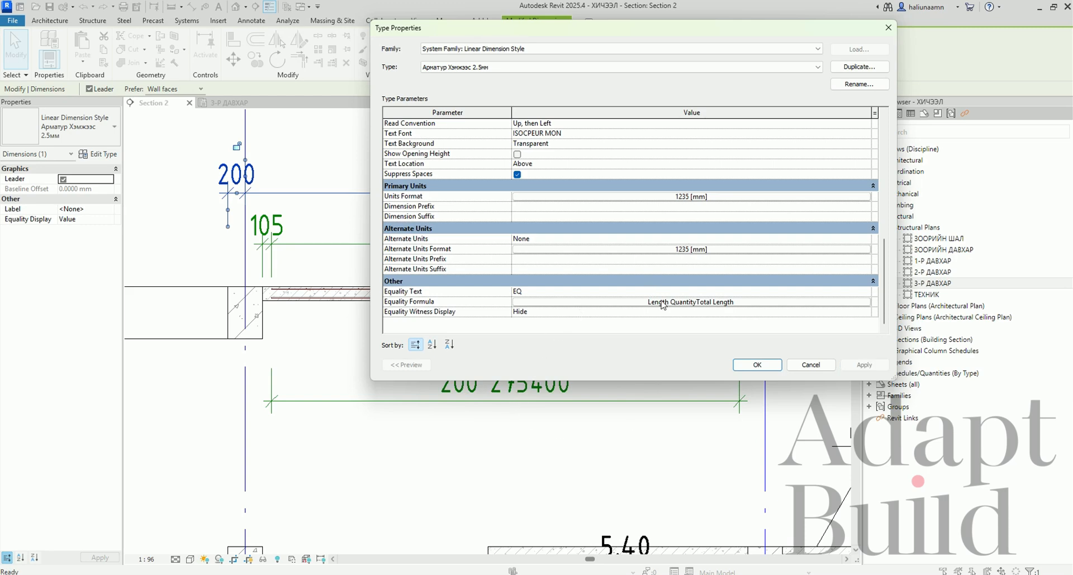
Set the spaces before Number of Segments to 0 in the equality formula and apply the style.
click(663, 302)
click(748, 166)
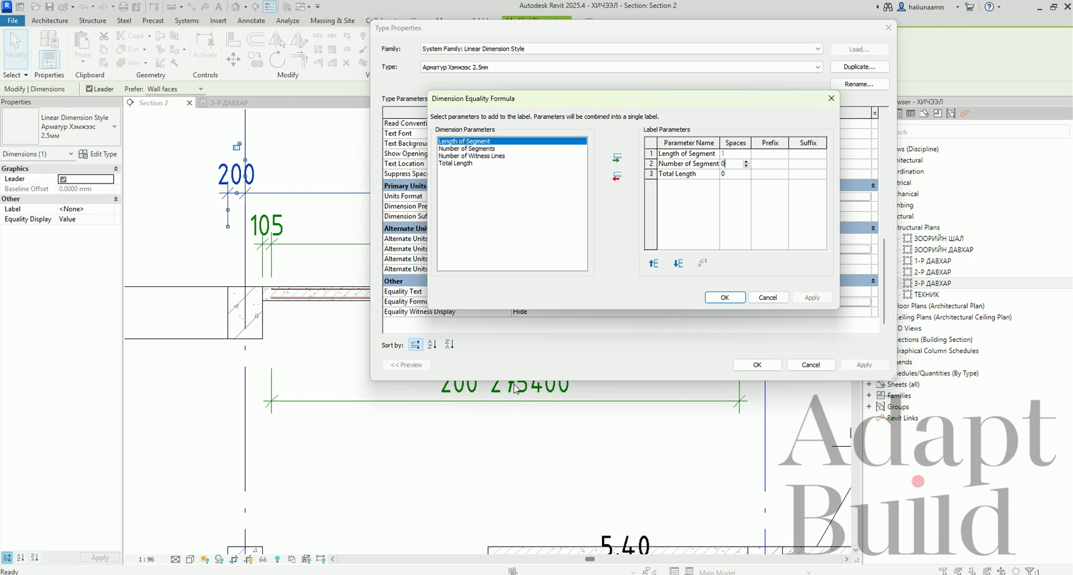
click(735, 299)
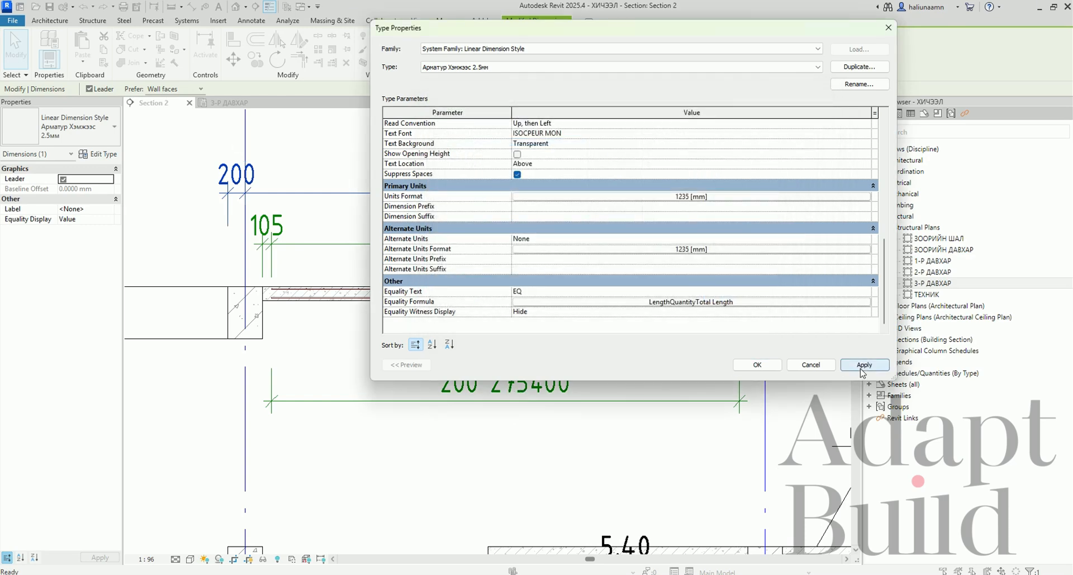
click(863, 365)
Add the prefix "x" to Number of Segments and "=" to Total Length in the equality formula and apply the style.
drag(674, 30, 424, 30)
click(451, 283)
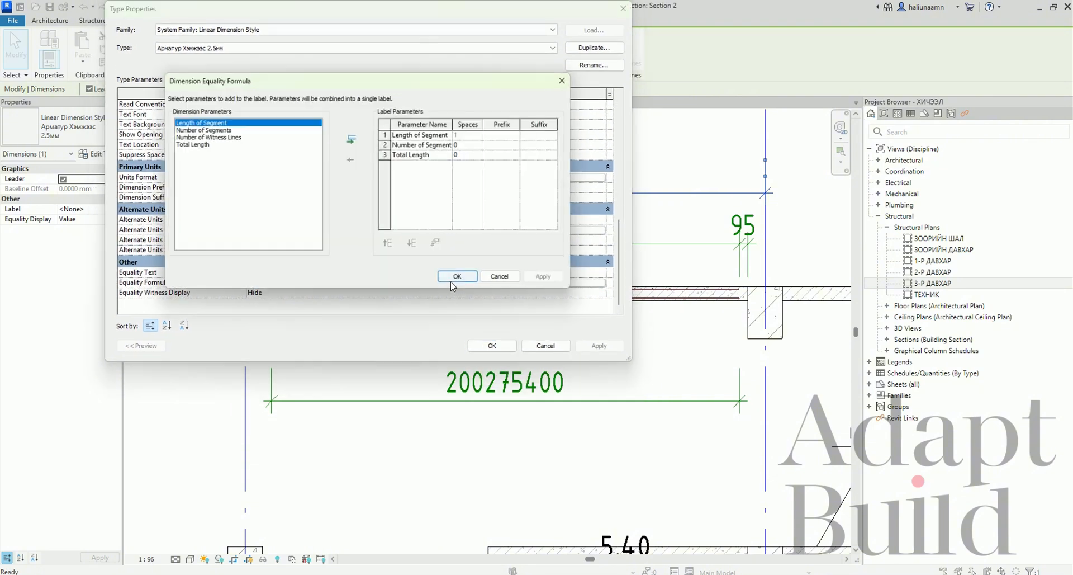
click(506, 144)
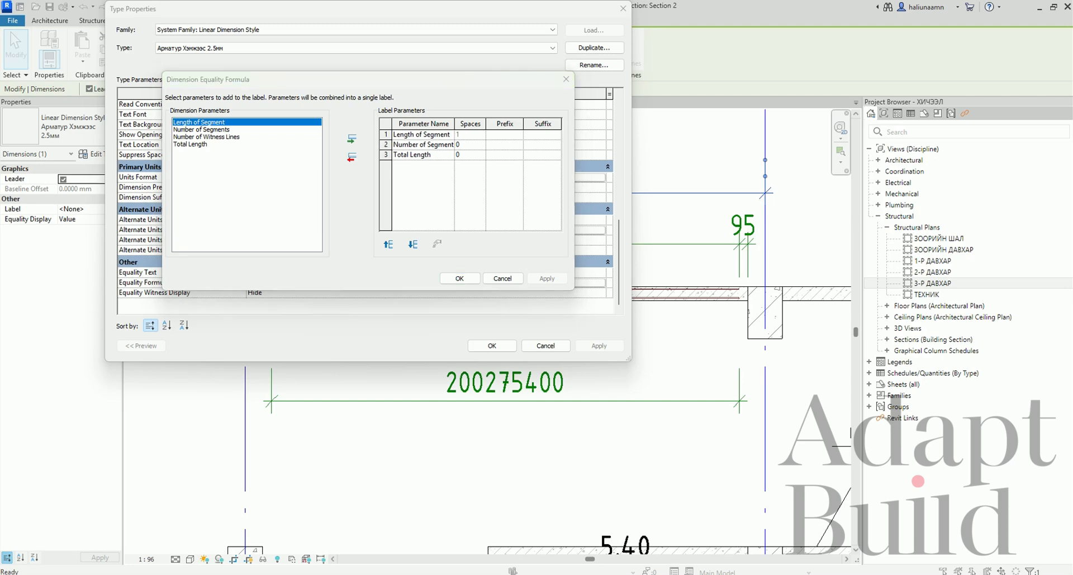
click(504, 147)
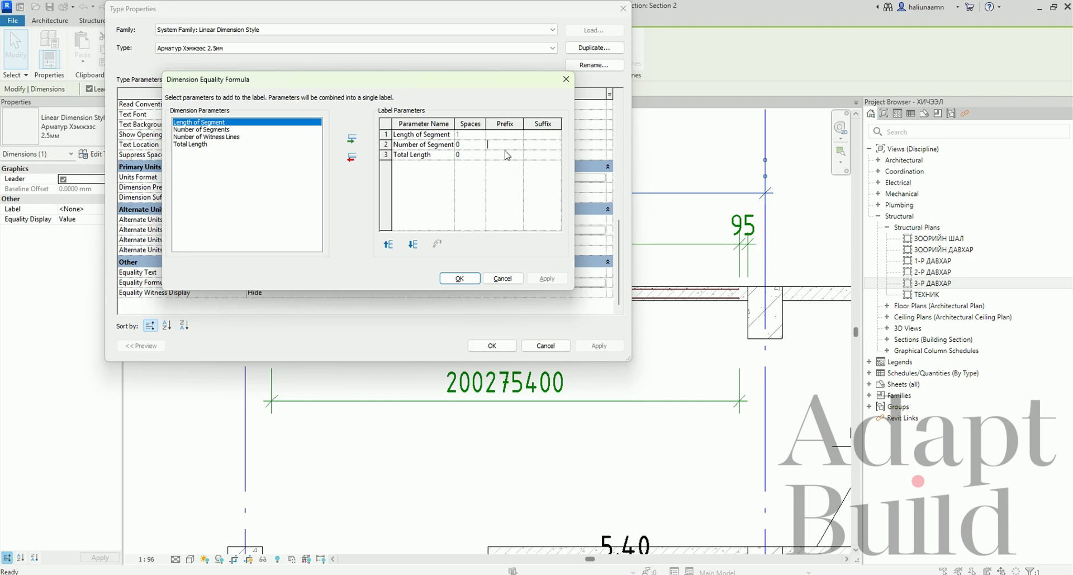
click(503, 154)
text(=)
click(531, 280)
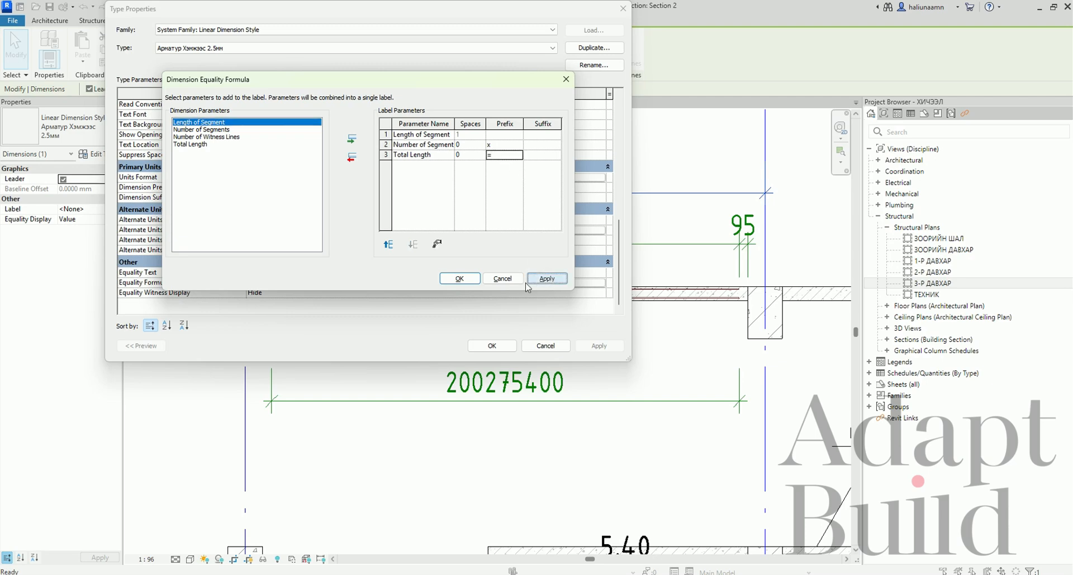
click(452, 281)
click(599, 346)
click(492, 345)
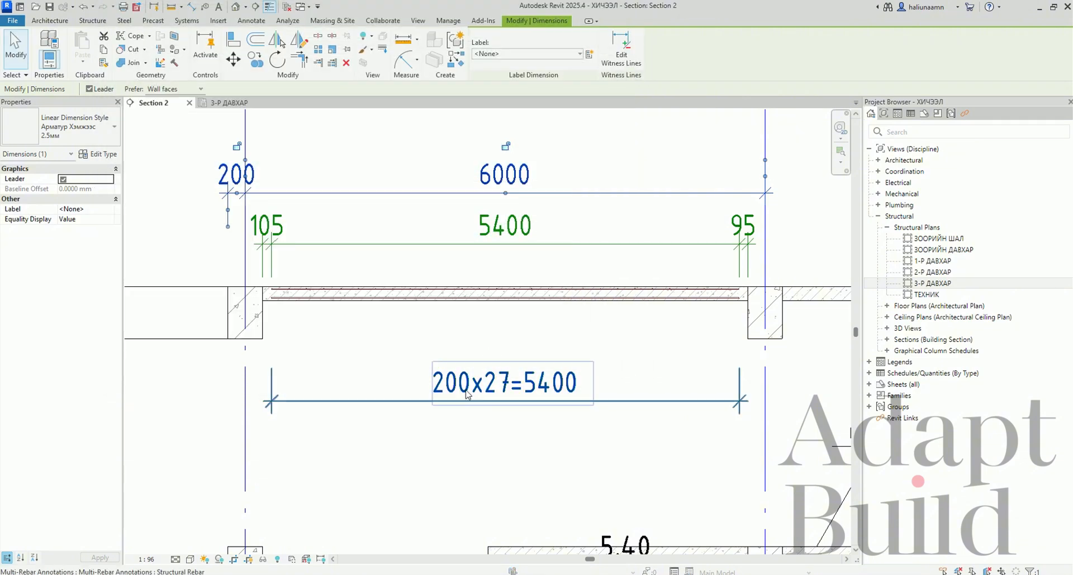
click(453, 423)
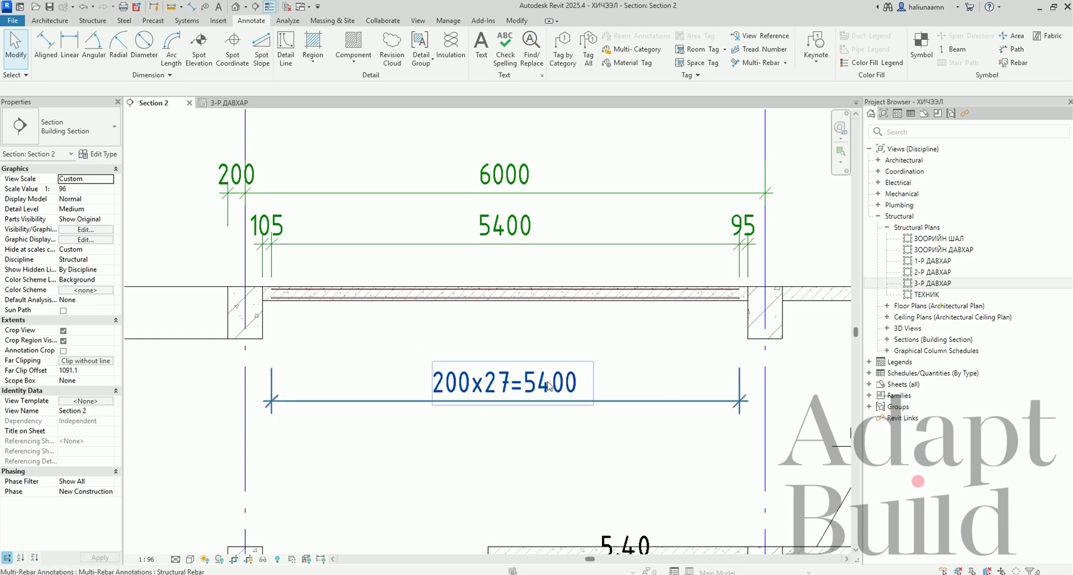
Move the multi-rebar annotation slightly up, closer to the slab's underside.
drag(619, 407, 615, 394)
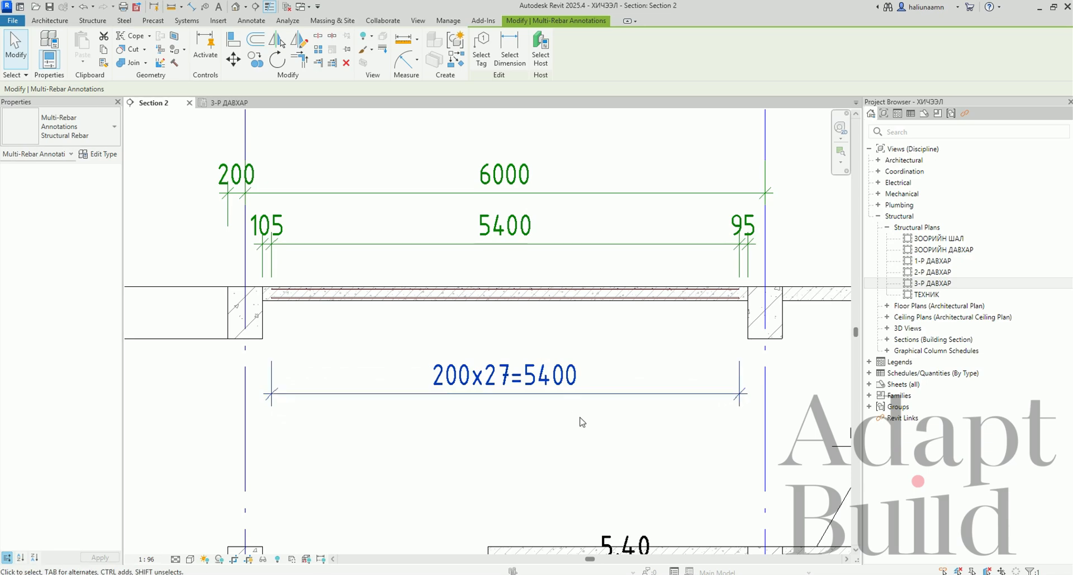
scroll(549, 443, down, 2)
key(Escape)
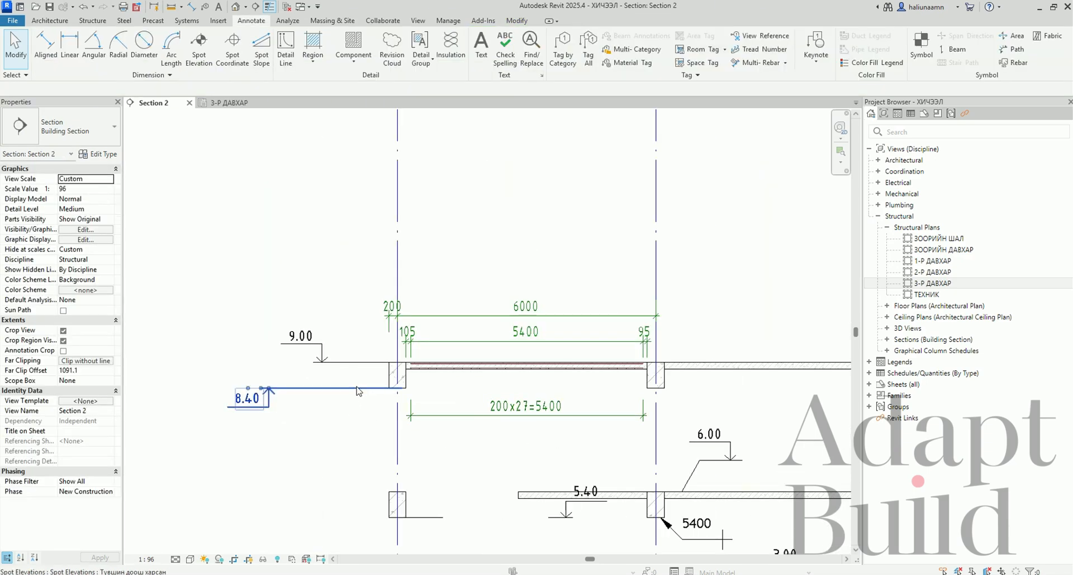
Delete the 8.40 spot elevation at the underside of the beam beside the slab.
click(358, 387)
key(Delete)
scroll(555, 431, up, 3)
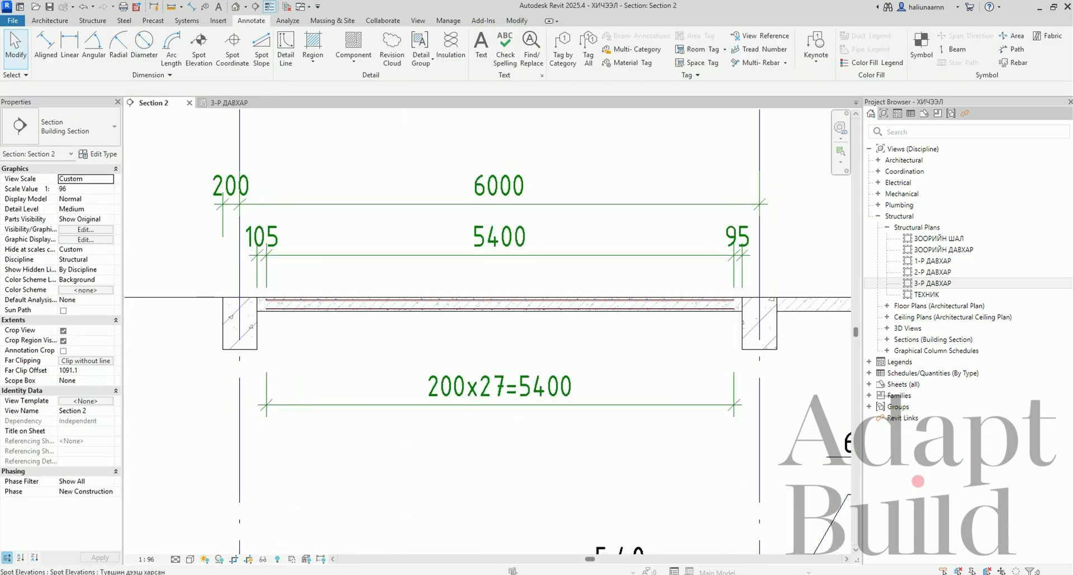